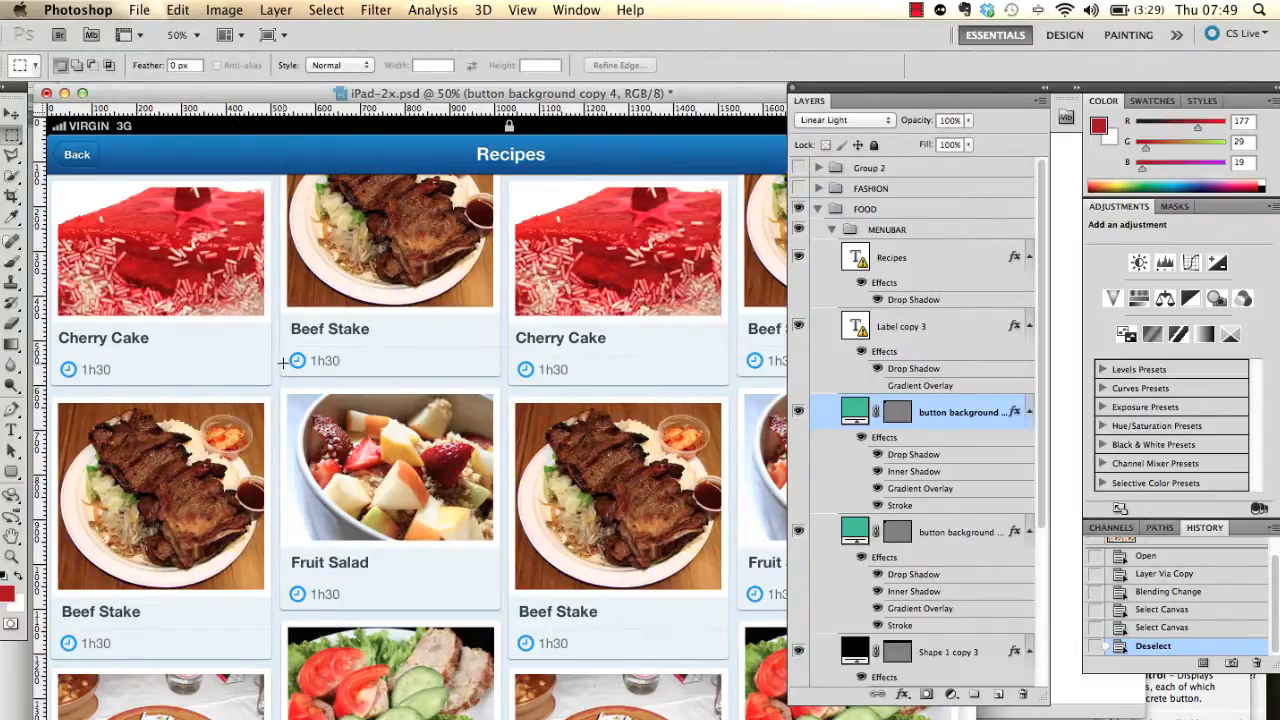
Examine the Back button in the menu bar of the Recipes screen at 200% magnification.
scroll(758, 416, down, 2)
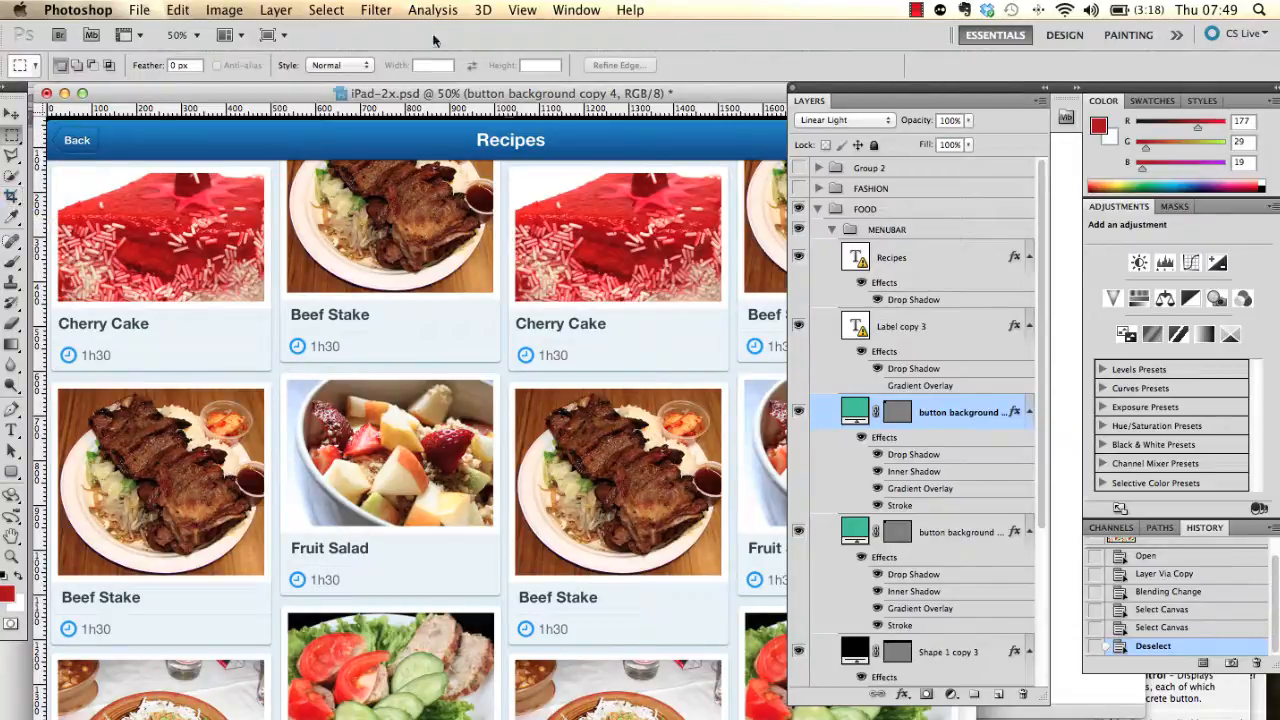
click(522, 10)
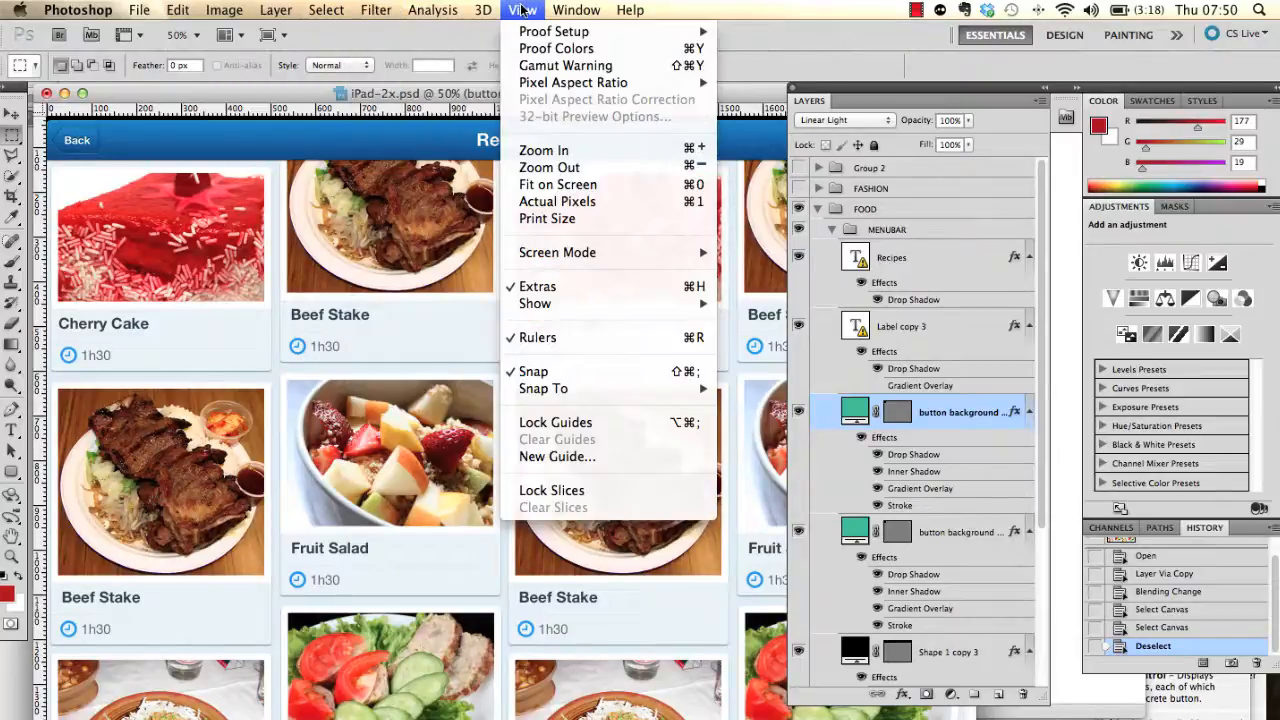
click(526, 154)
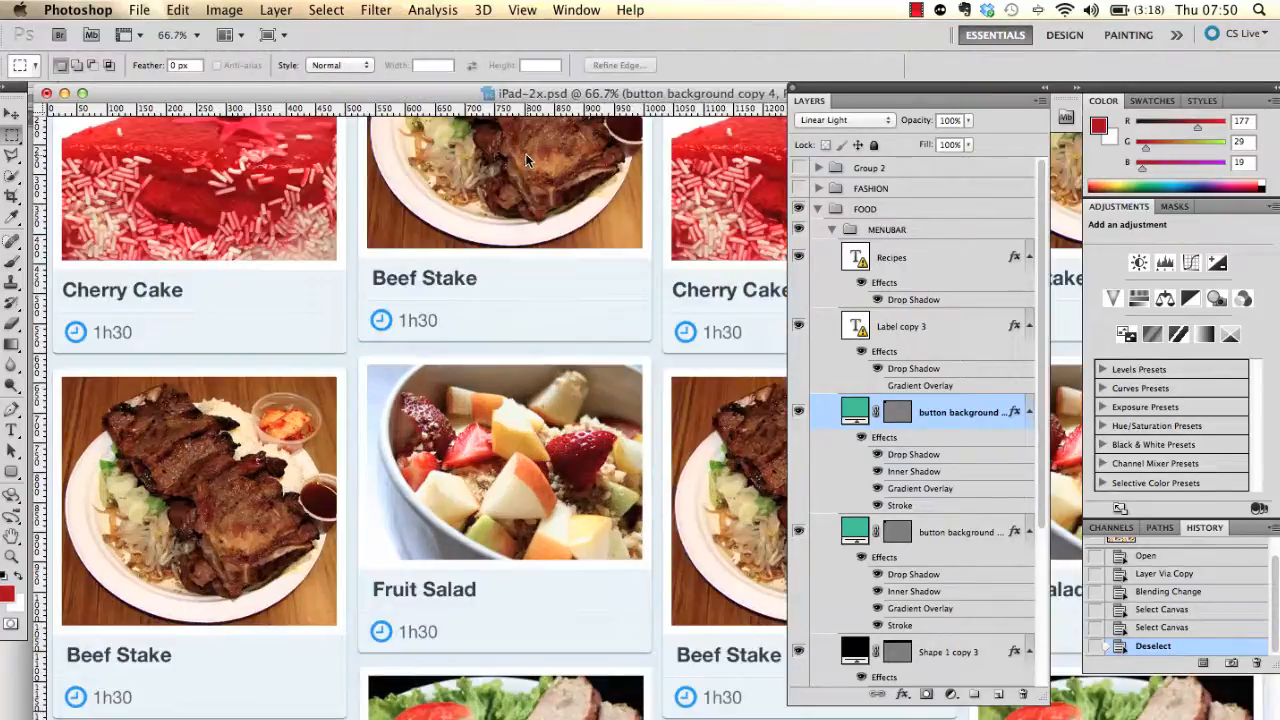
key(super+equal)
key(super+equal)
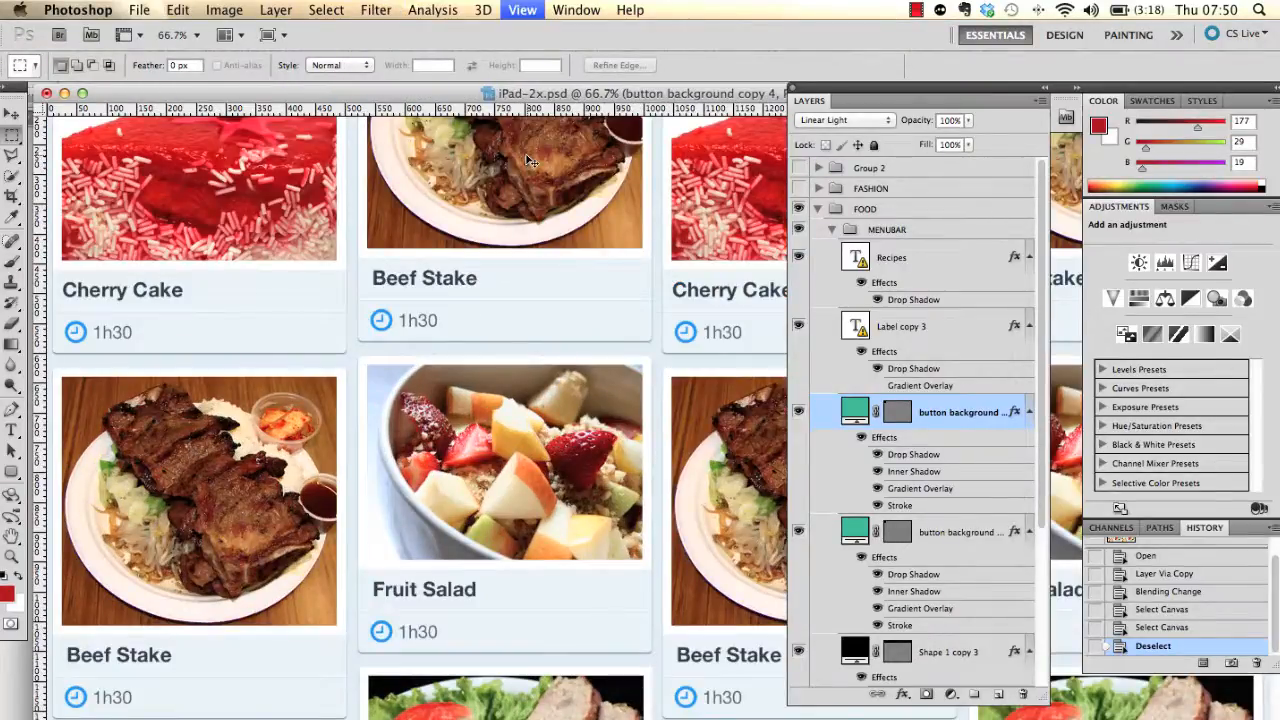
scroll(486, 263, up, 10)
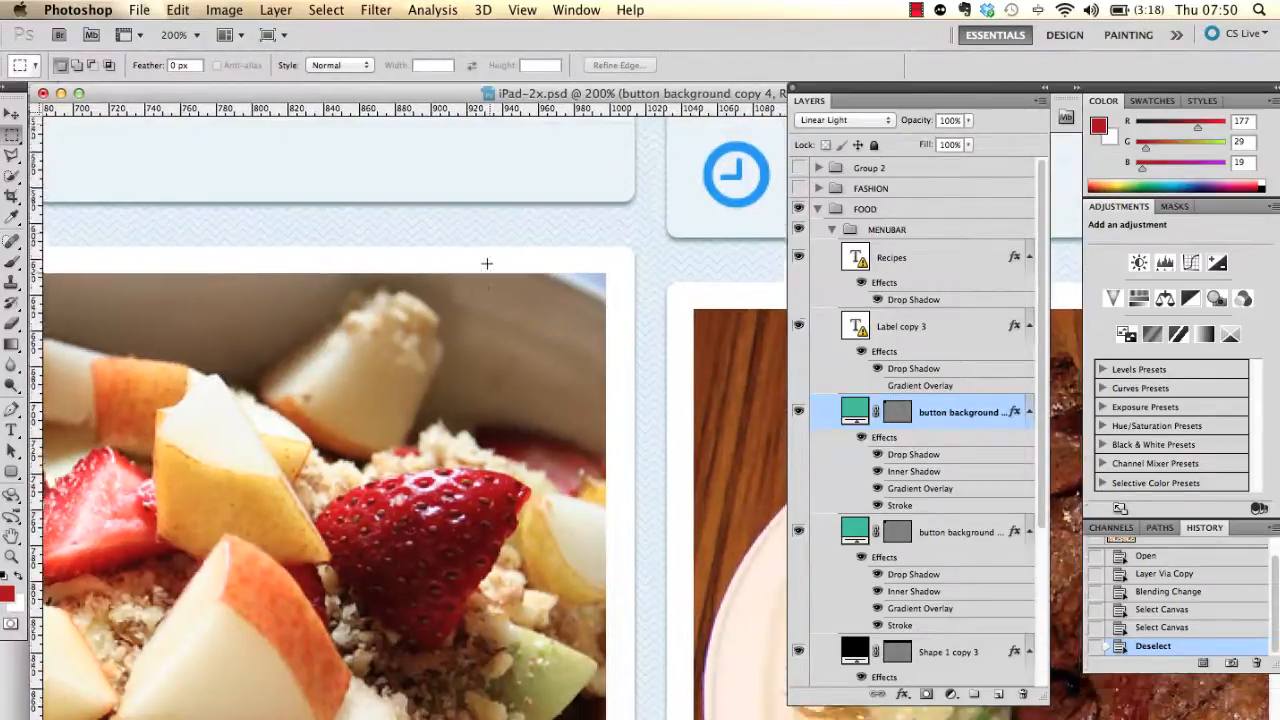
scroll(220, 451, up, 8)
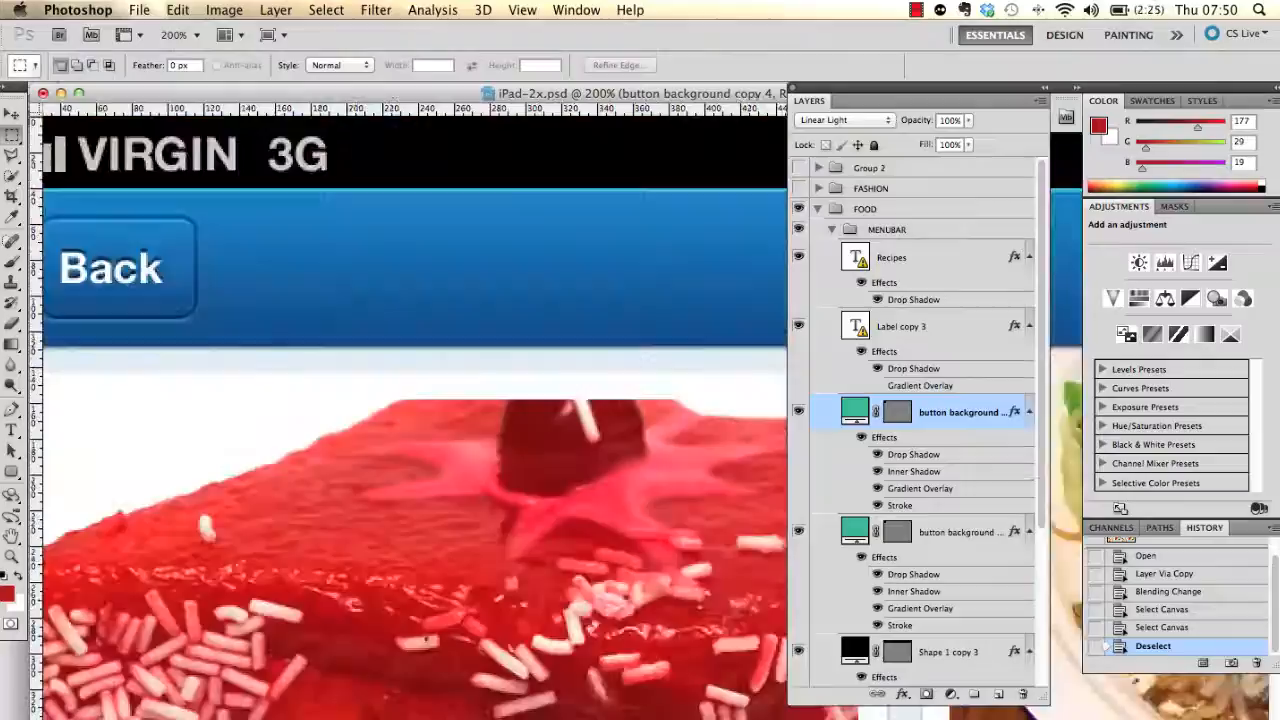
scroll(410, 400, left, 2)
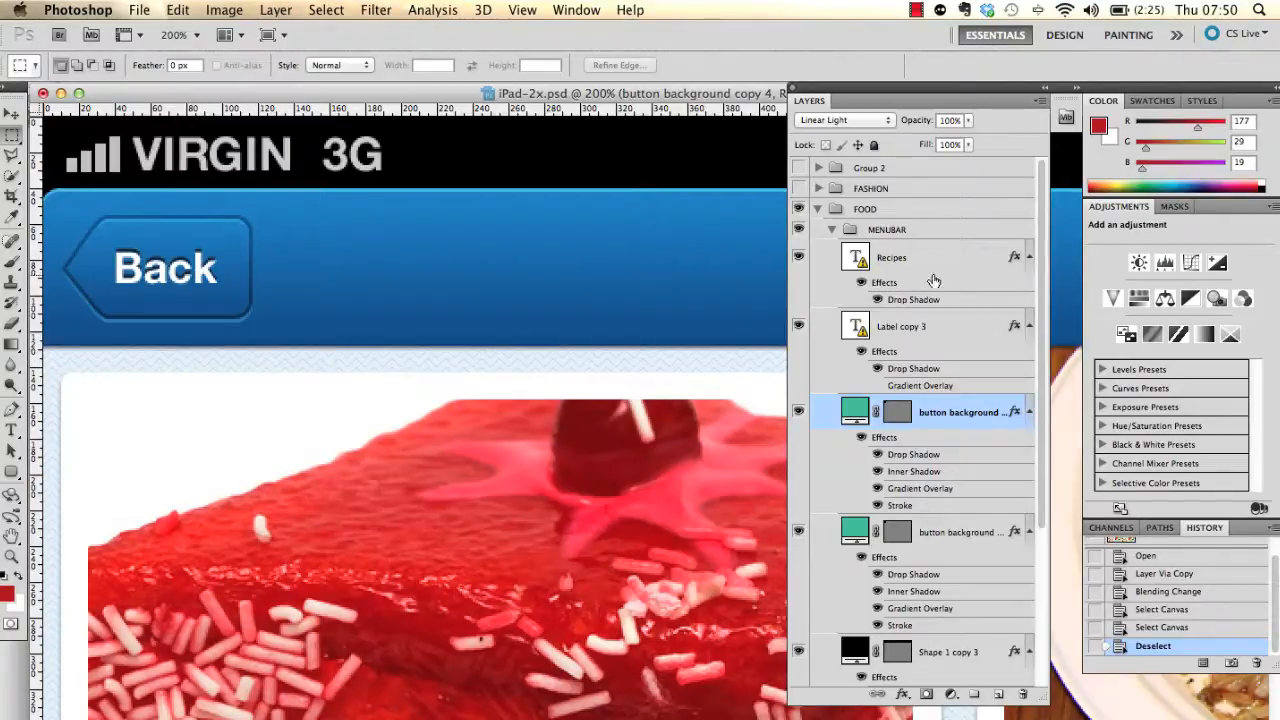
Toggle the visibility of the MENUBAR group to check what it contains, and expand the group to list its layers.
click(832, 229)
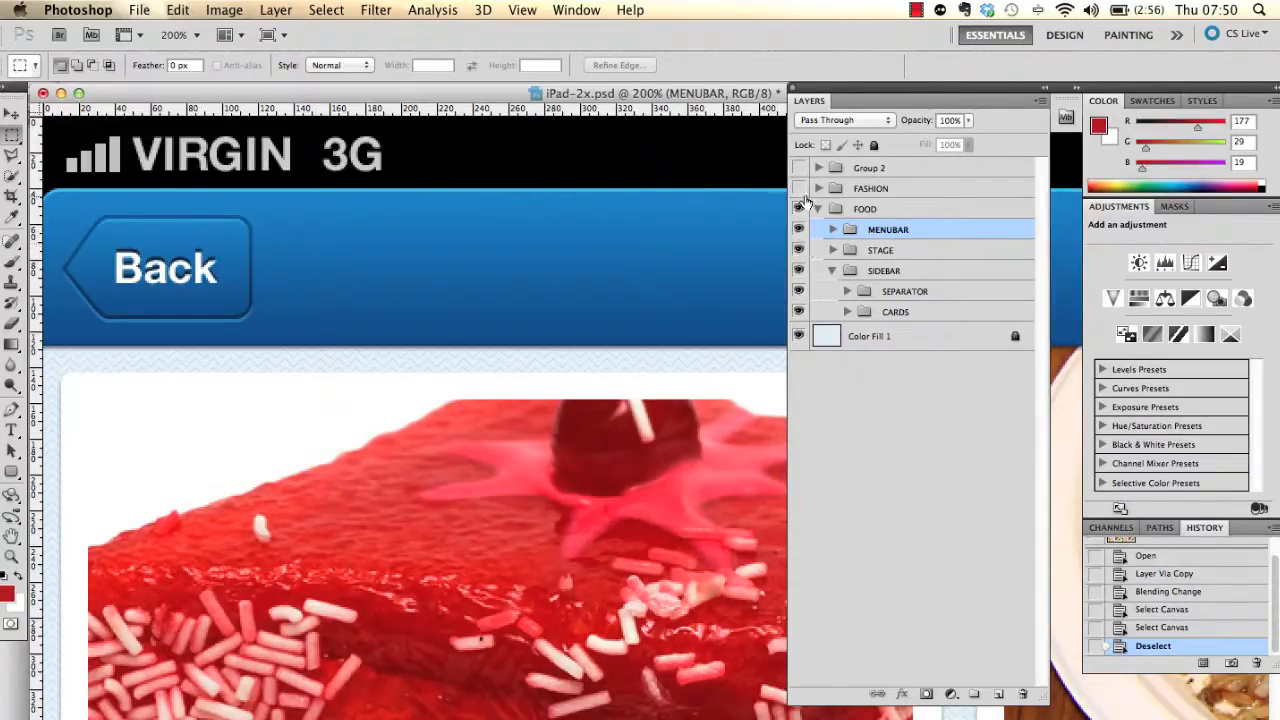
click(799, 251)
click(801, 231)
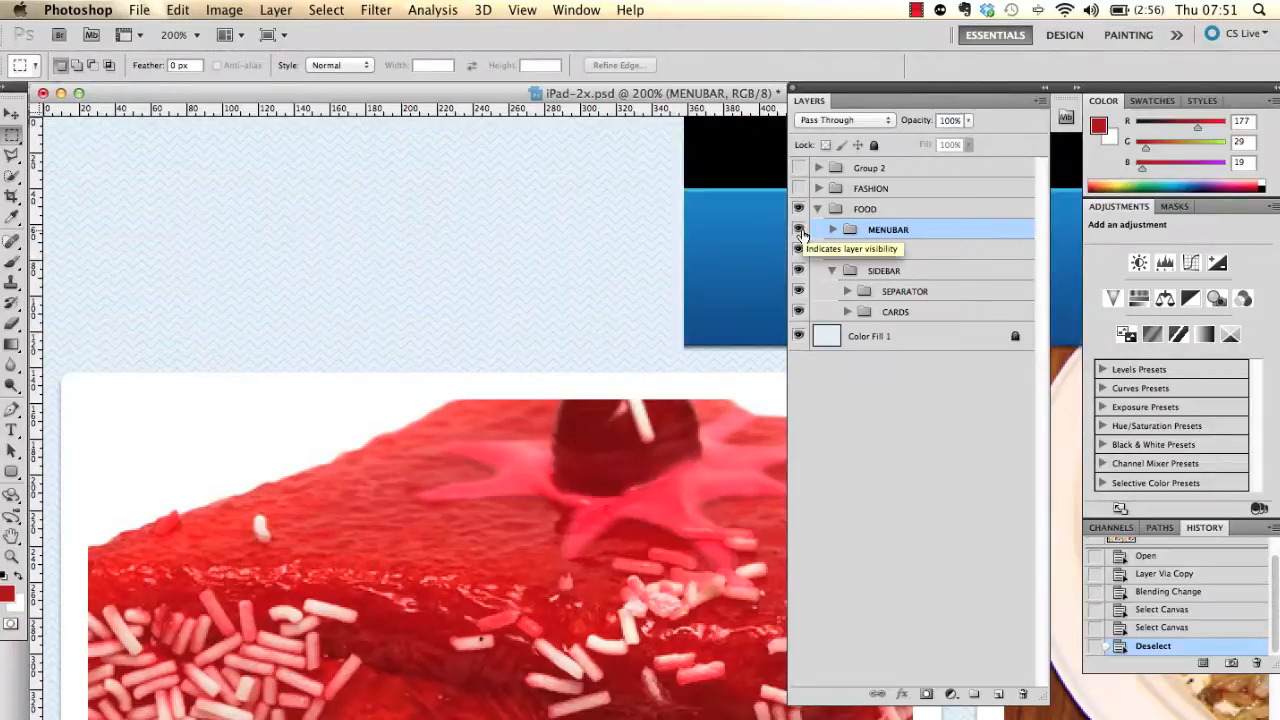
click(800, 231)
click(800, 231)
click(800, 231)
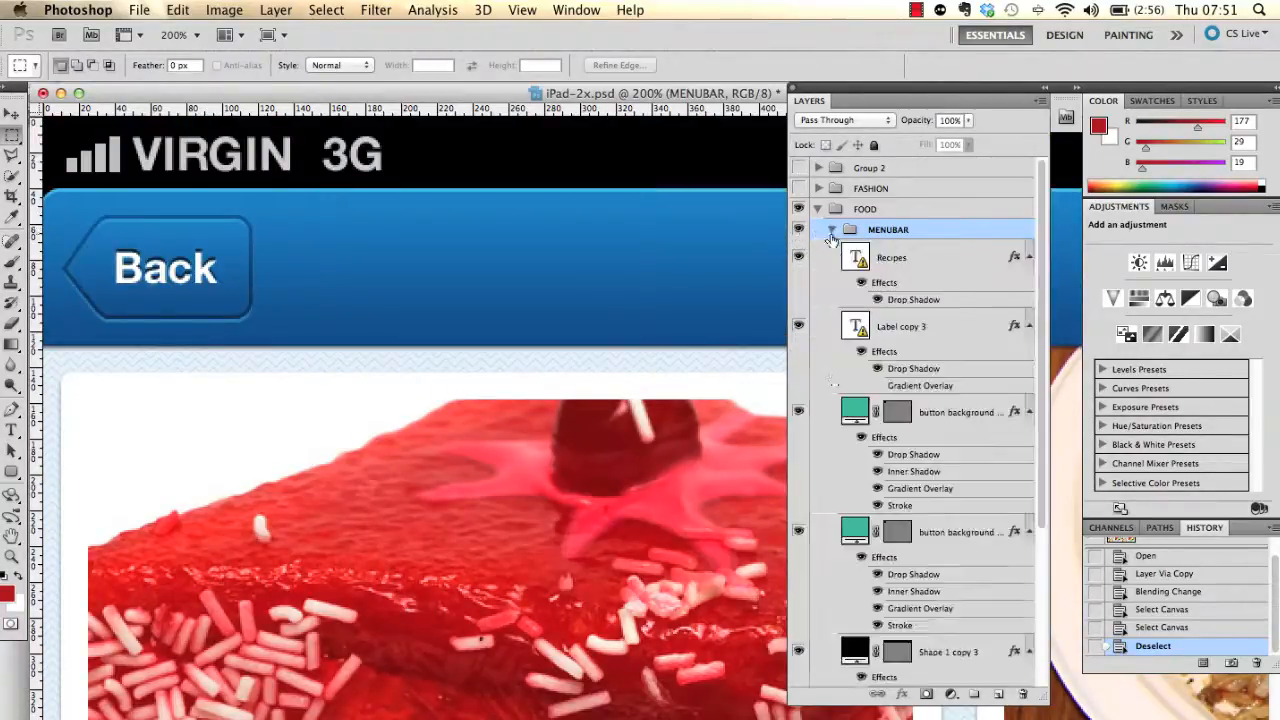
click(832, 229)
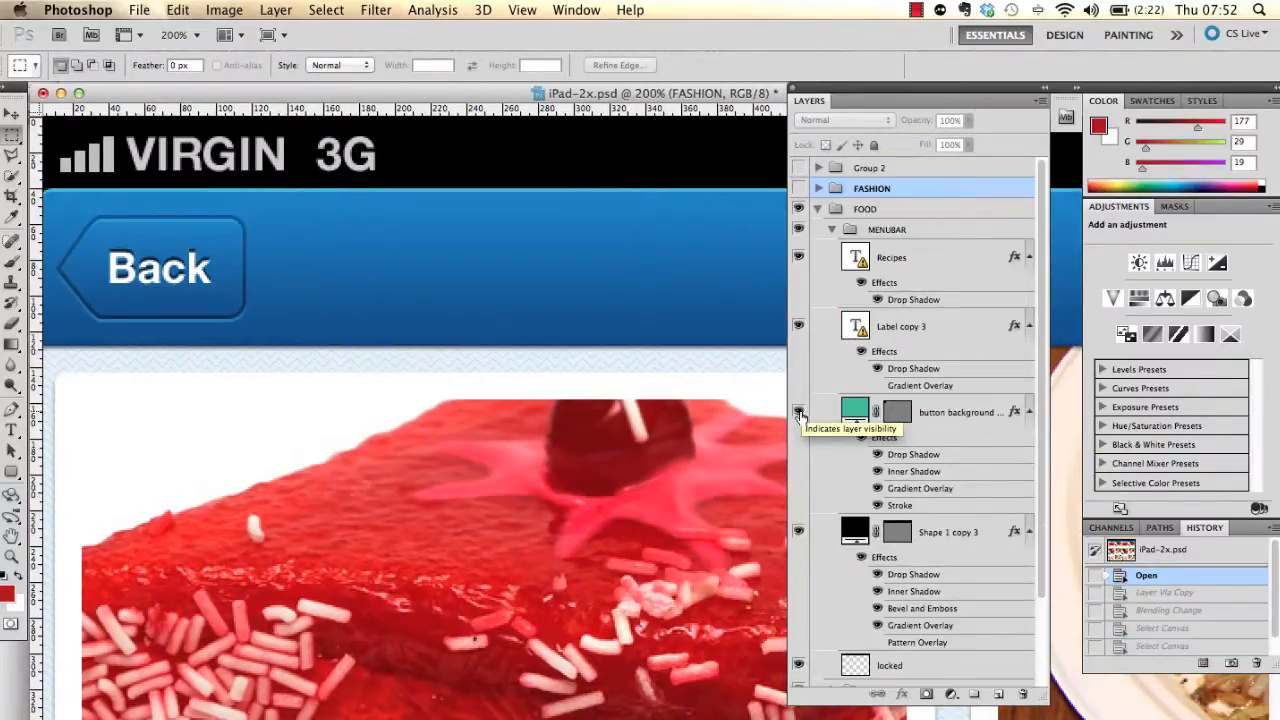
Identify the Back button's background layer by toggling its visibility, and isolate it by hiding all other layers.
click(799, 412)
click(800, 414)
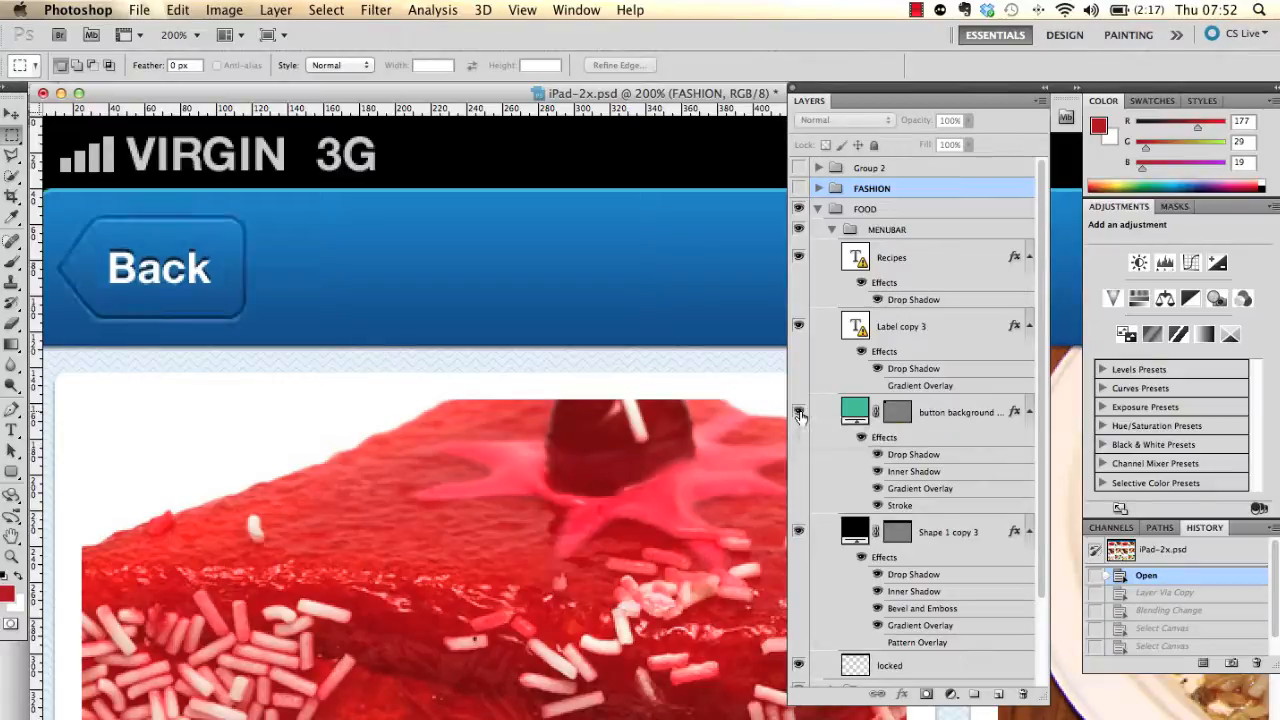
click(800, 414)
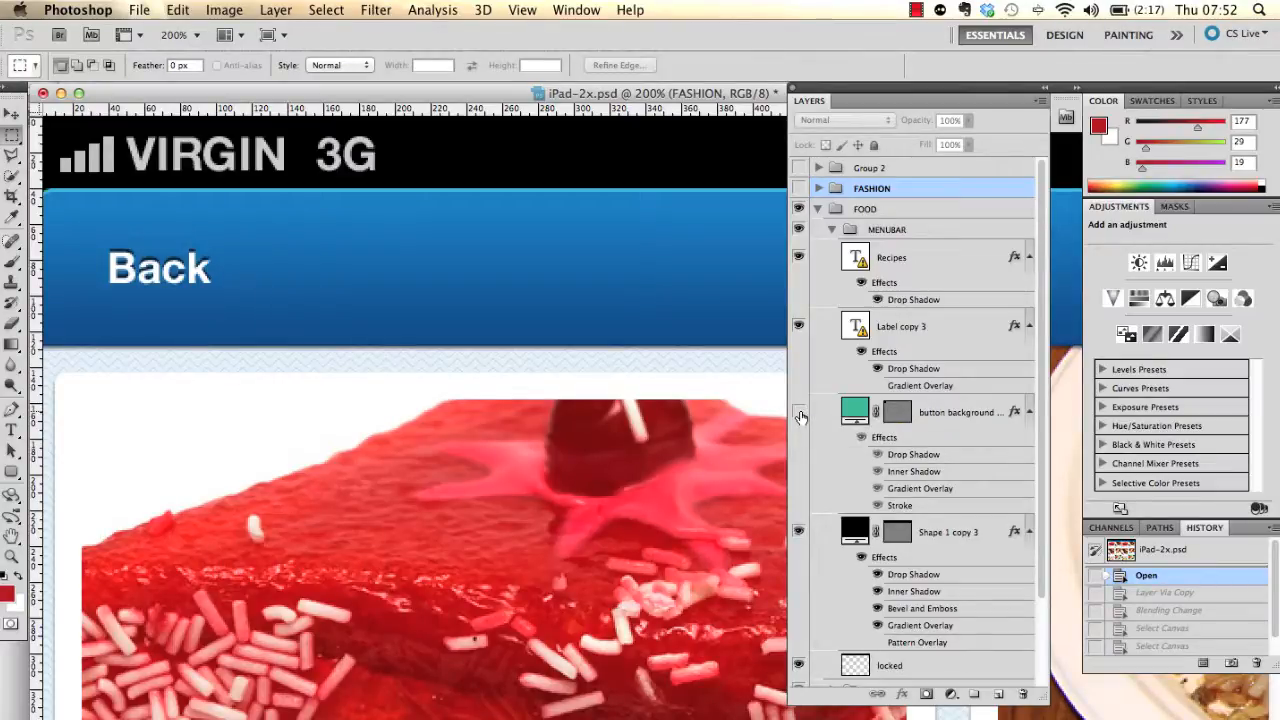
click(799, 413)
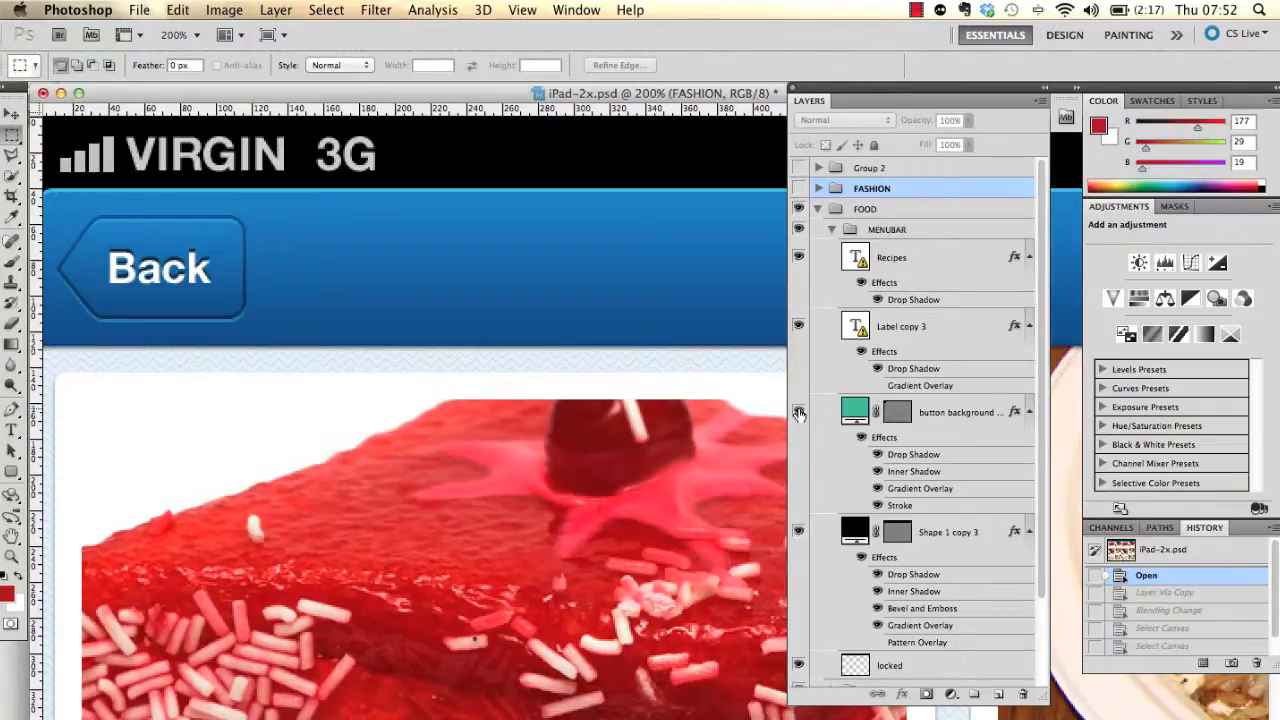
alt+click(798, 412)
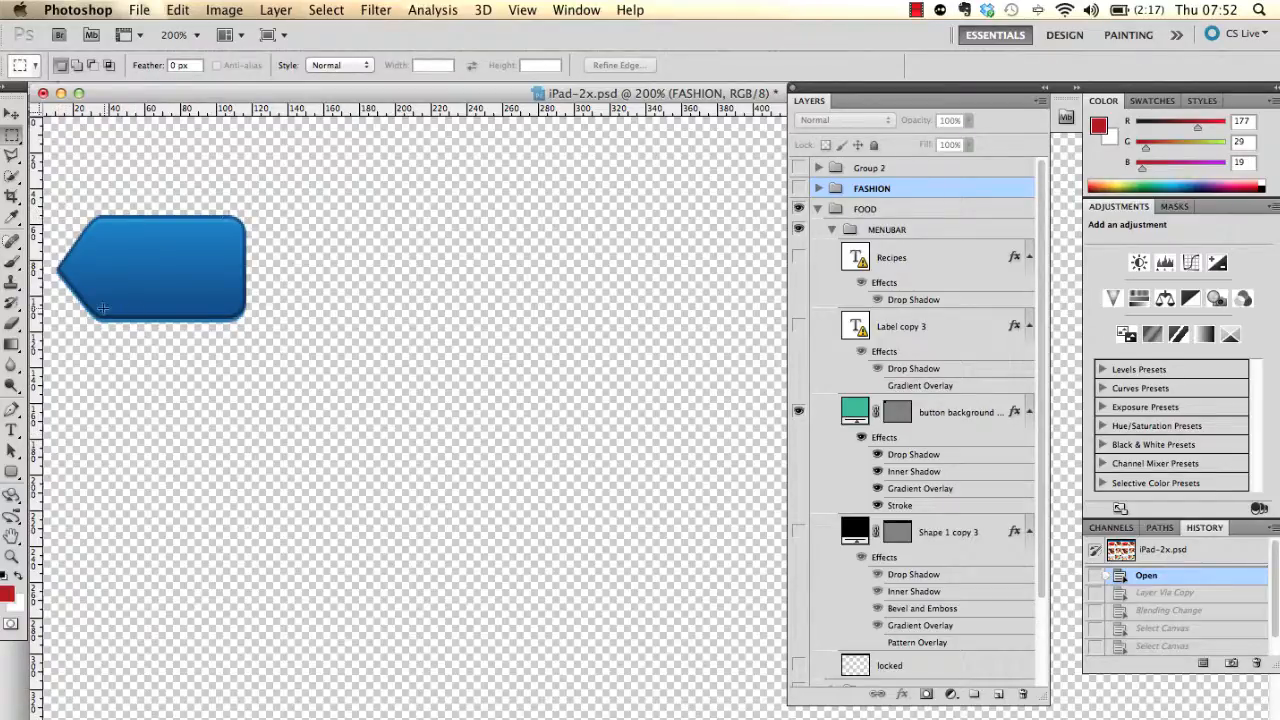
Draw a rough crop frame around the isolated back button shape, leaving a margin on every side.
click(8, 201)
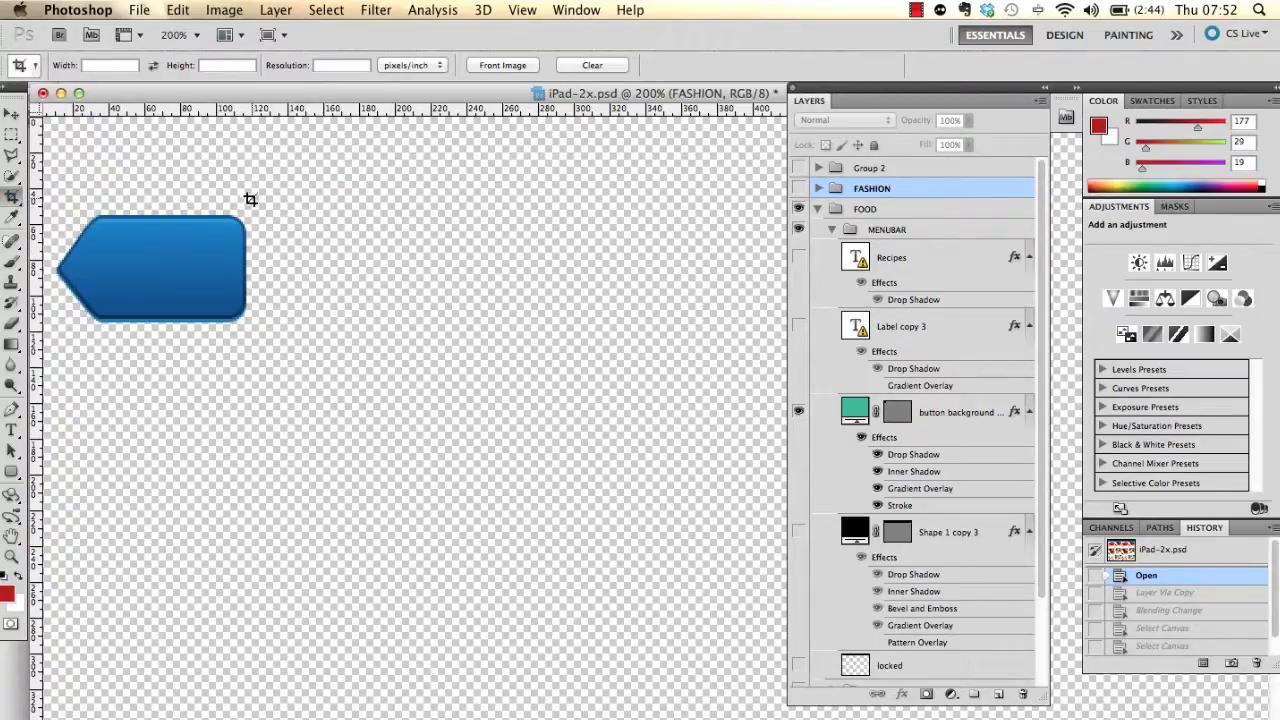
drag(248, 196, 48, 345)
drag(245, 268, 263, 268)
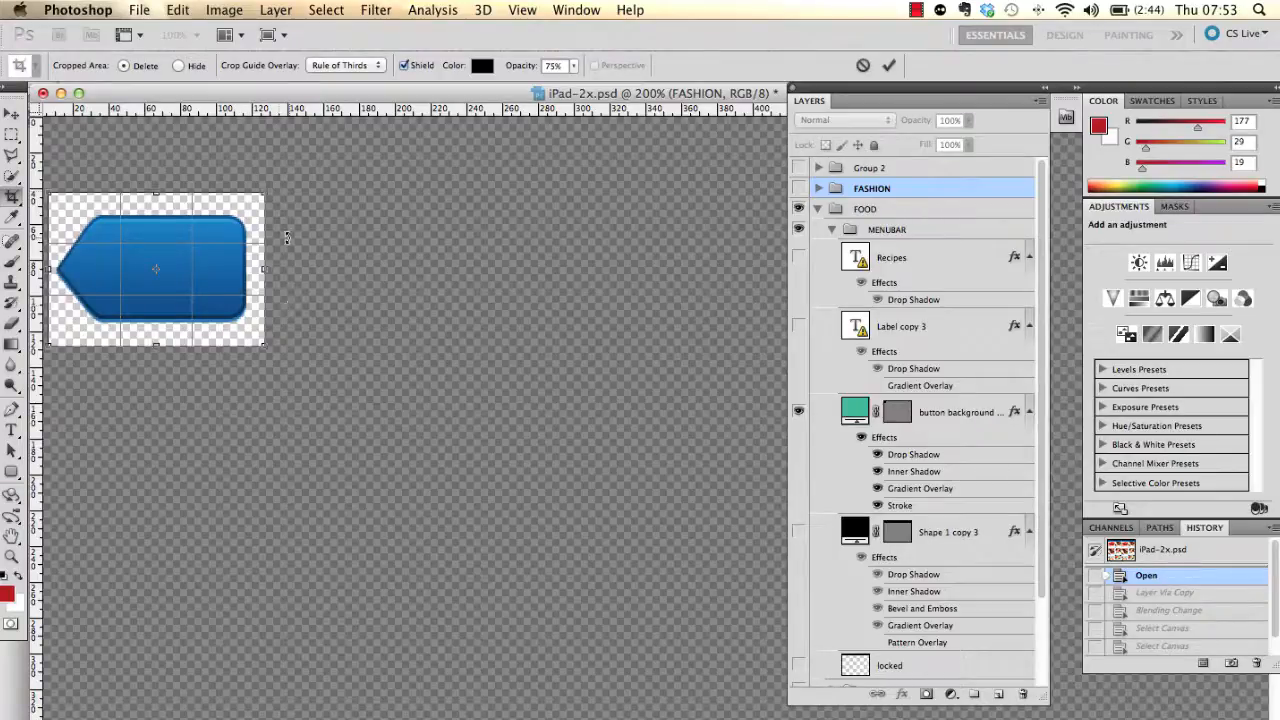
Tighten the left and top edges of the crop frame to the outline of the button shape.
drag(245, 96, 251, 95)
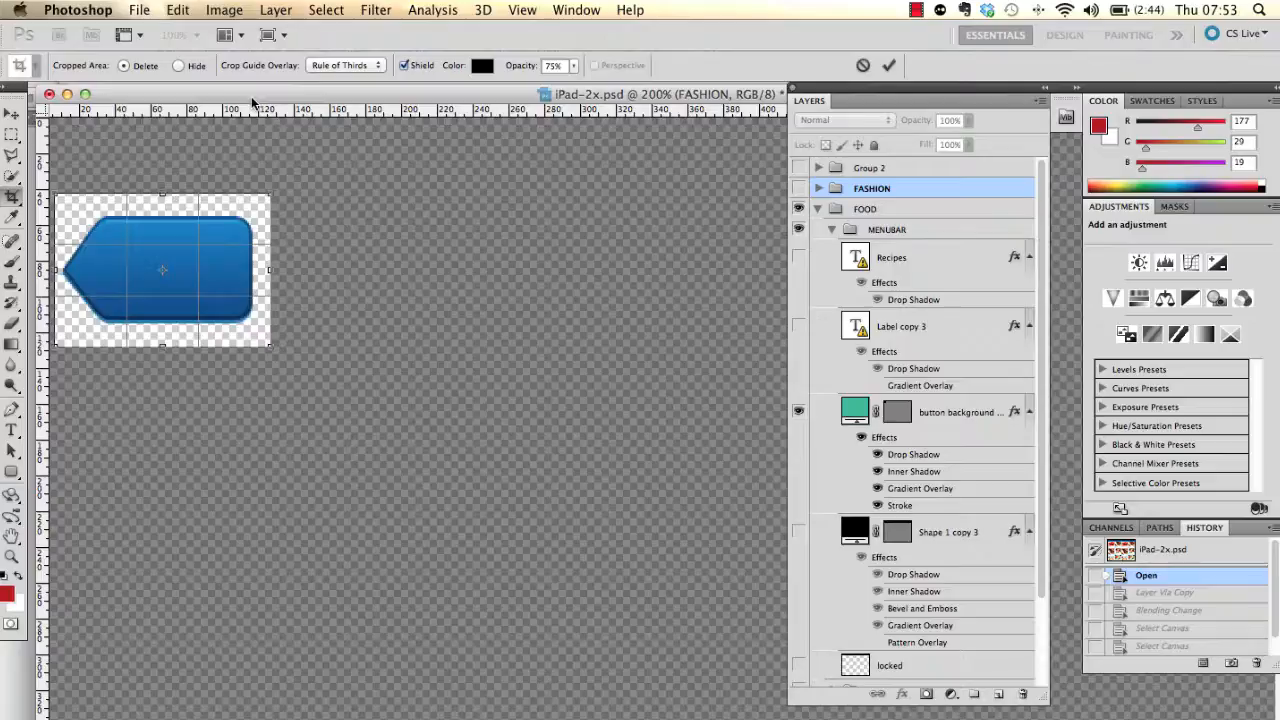
key(super+equal)
key(super+equal)
key(super+equal)
key(super+equal)
key(super+equal)
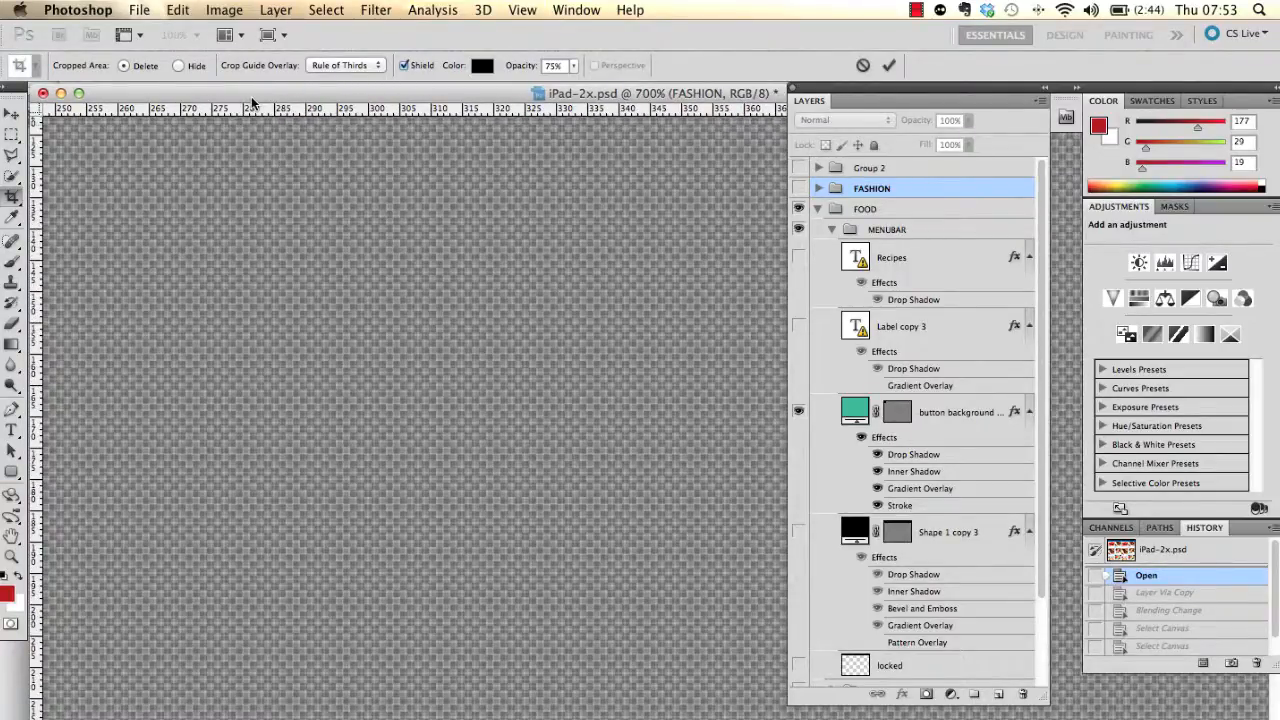
click(318, 719)
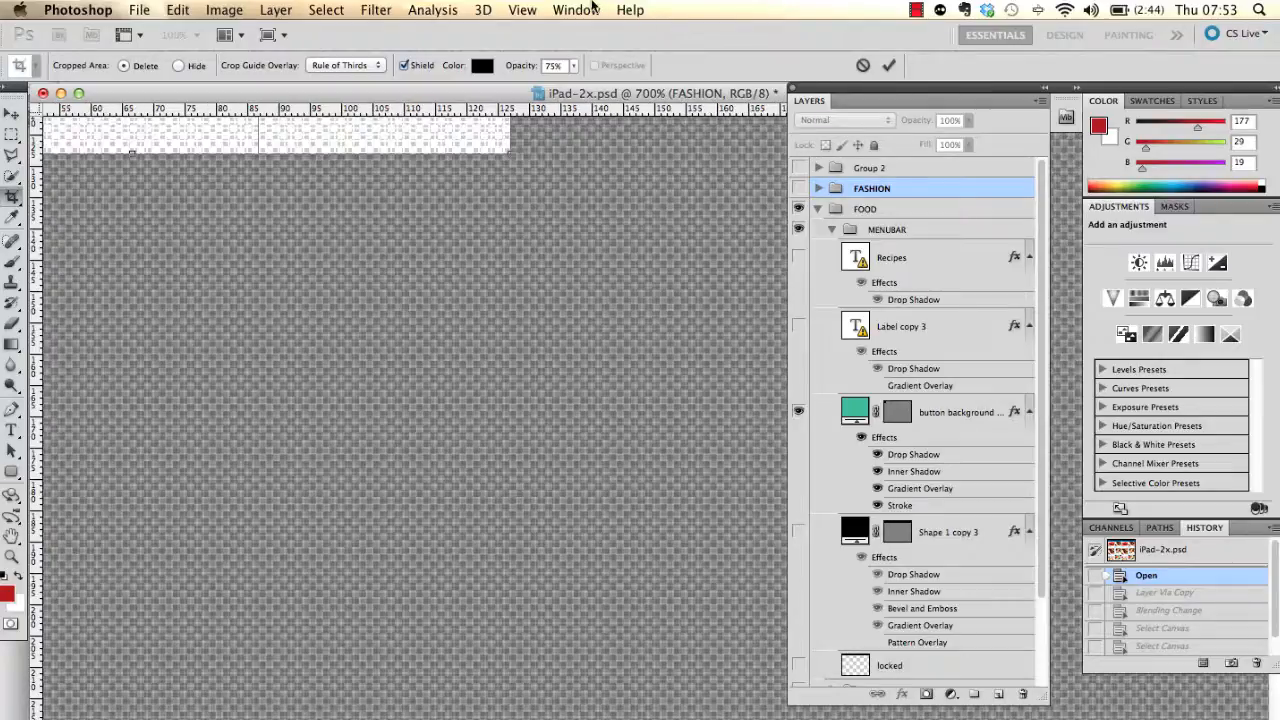
click(537, 14)
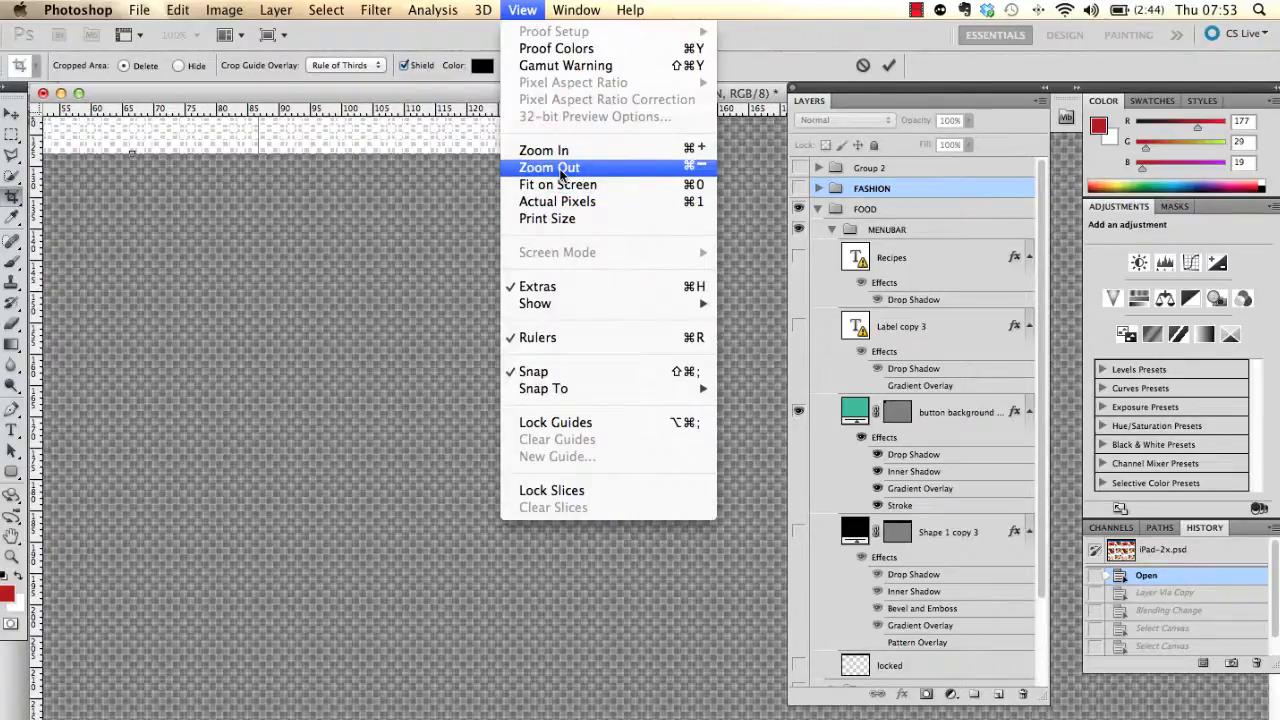
click(312, 320)
scroll(421, 304, up, 5)
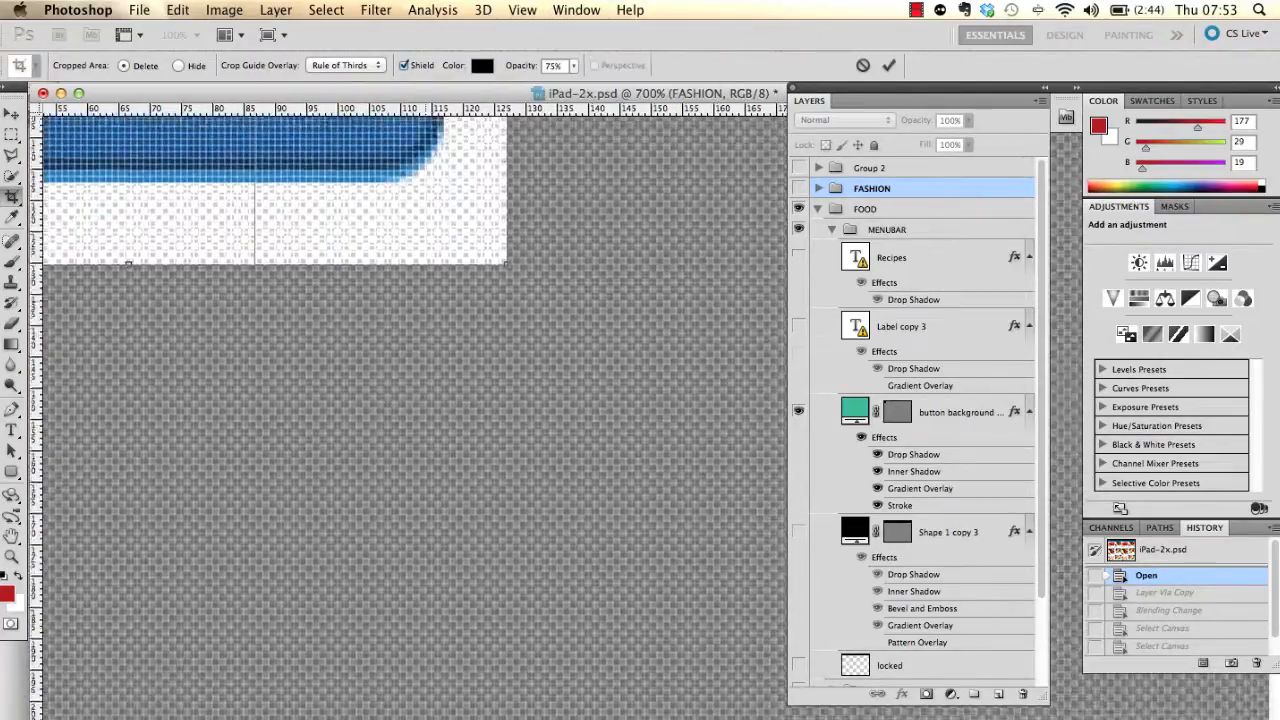
scroll(297, 366, up, 10)
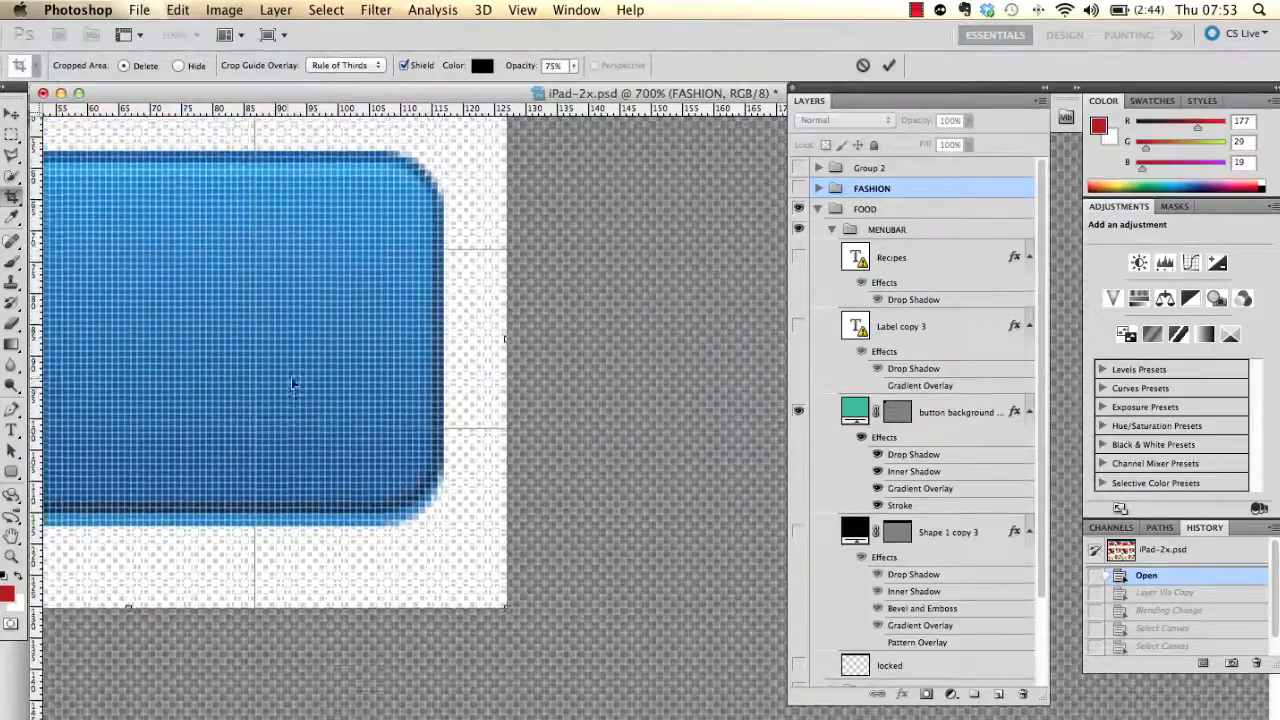
scroll(312, 700, up, 3)
scroll(312, 700, left, 10)
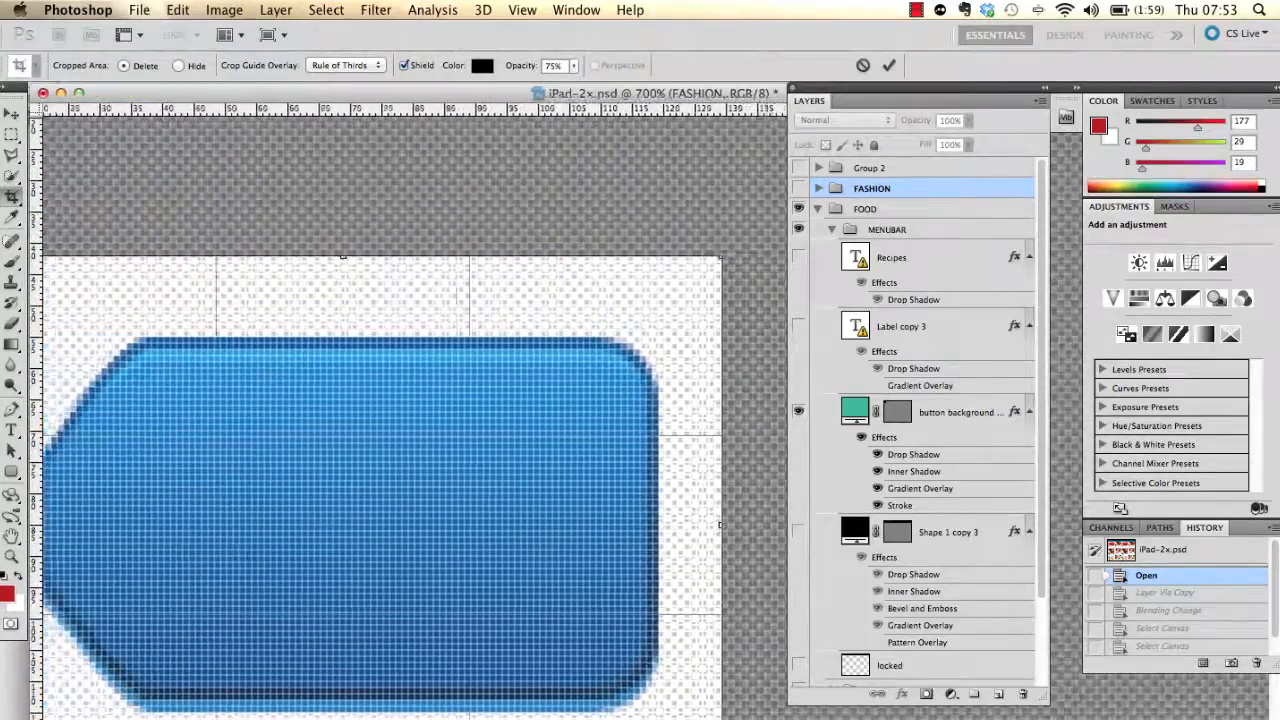
scroll(313, 711, left, 2)
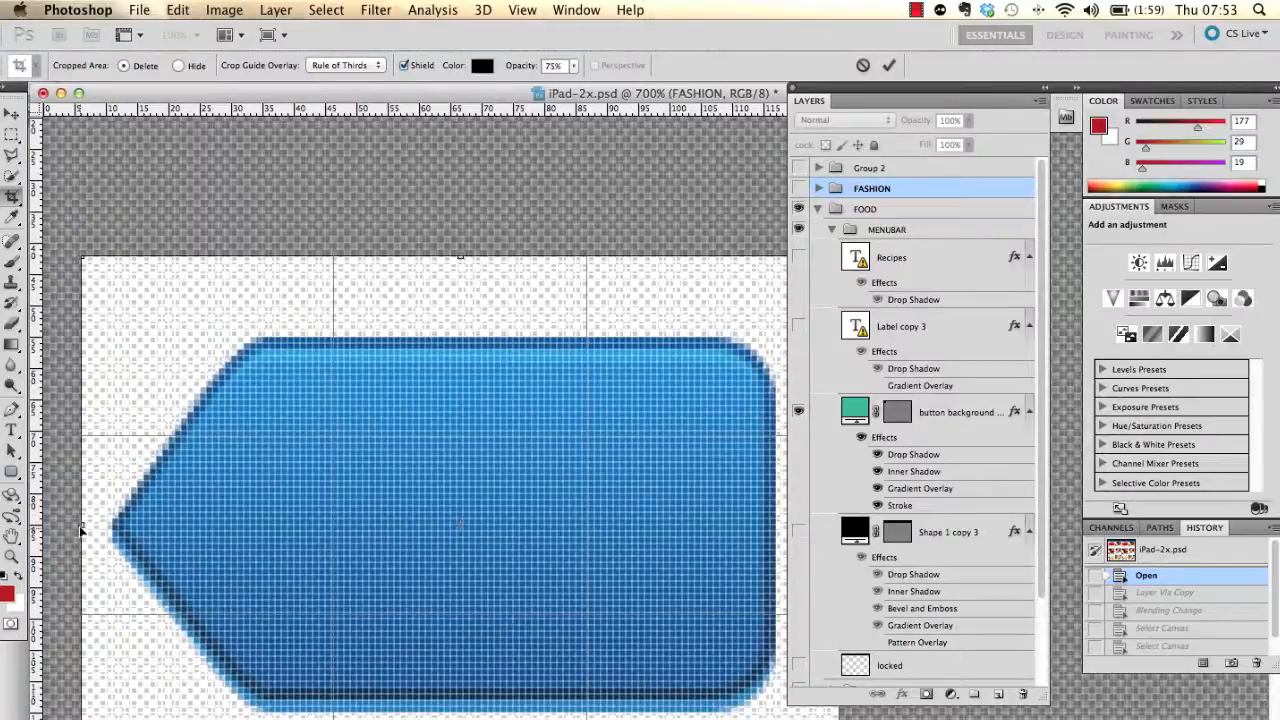
drag(82, 525, 104, 552)
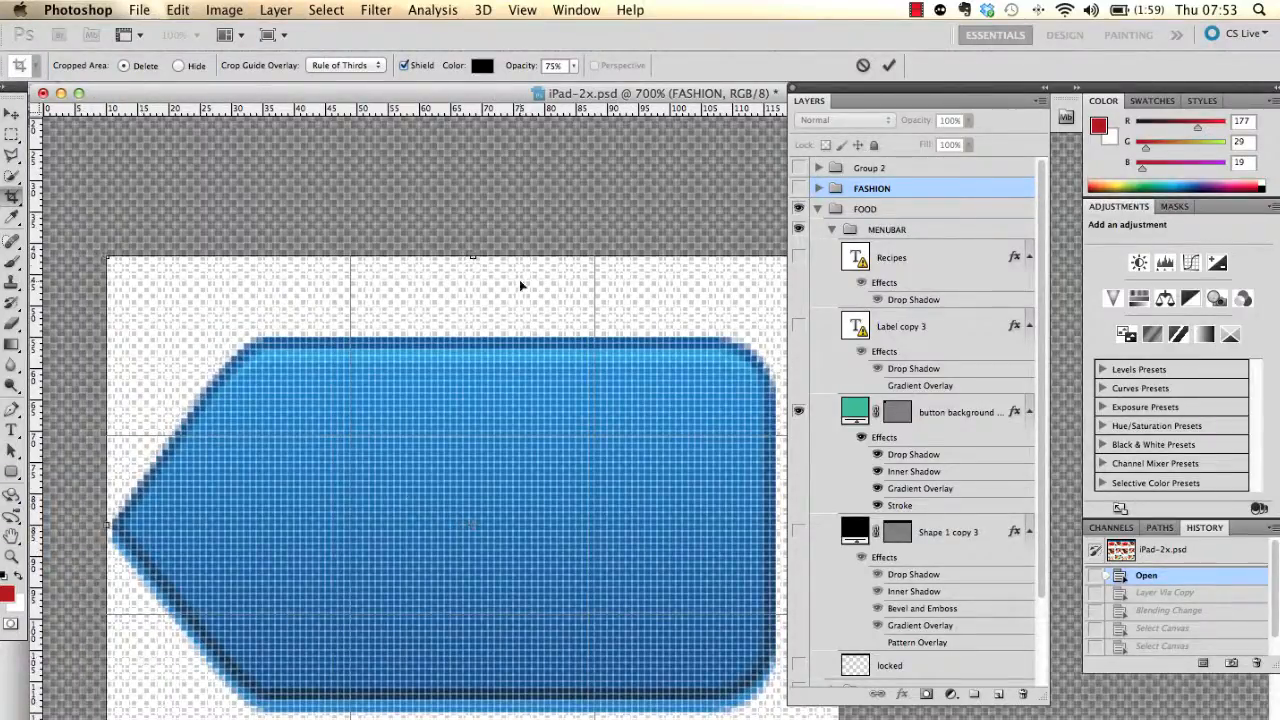
drag(475, 259, 472, 337)
Tighten the right and bottom edges of the crop frame to the button's outer pixels and apply the crop.
scroll(607, 446, right, 5)
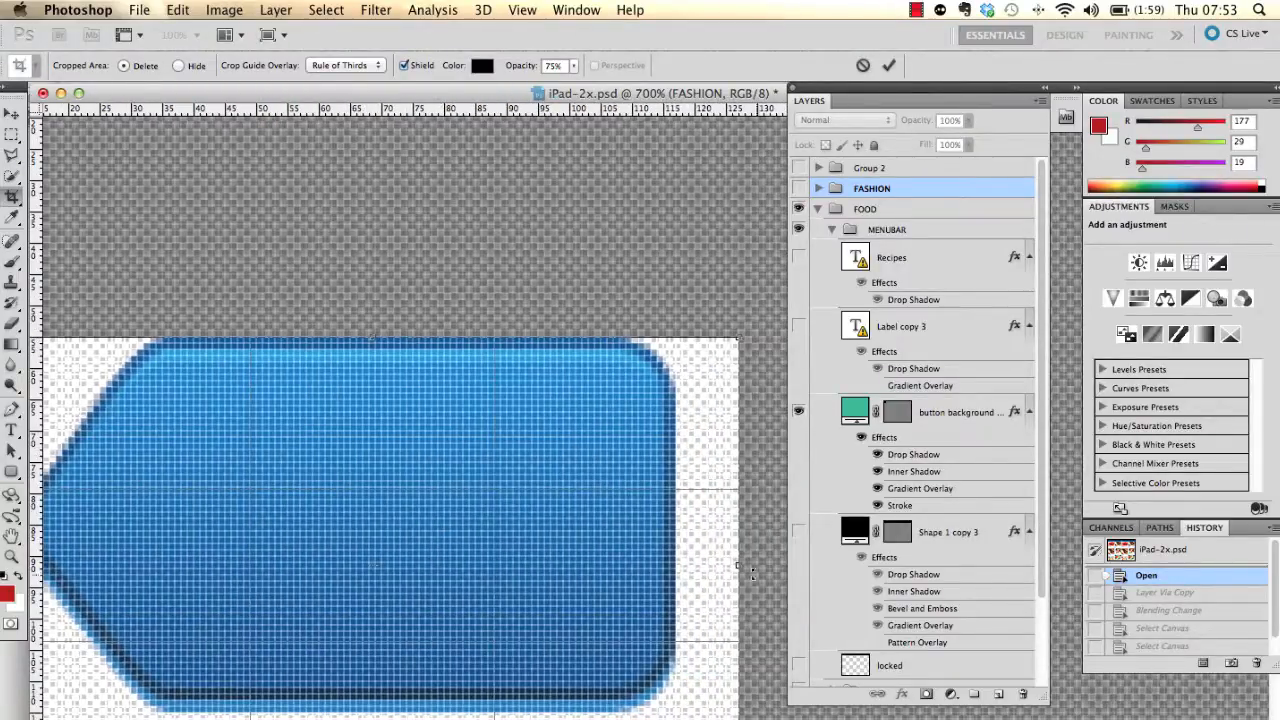
drag(738, 566, 675, 566)
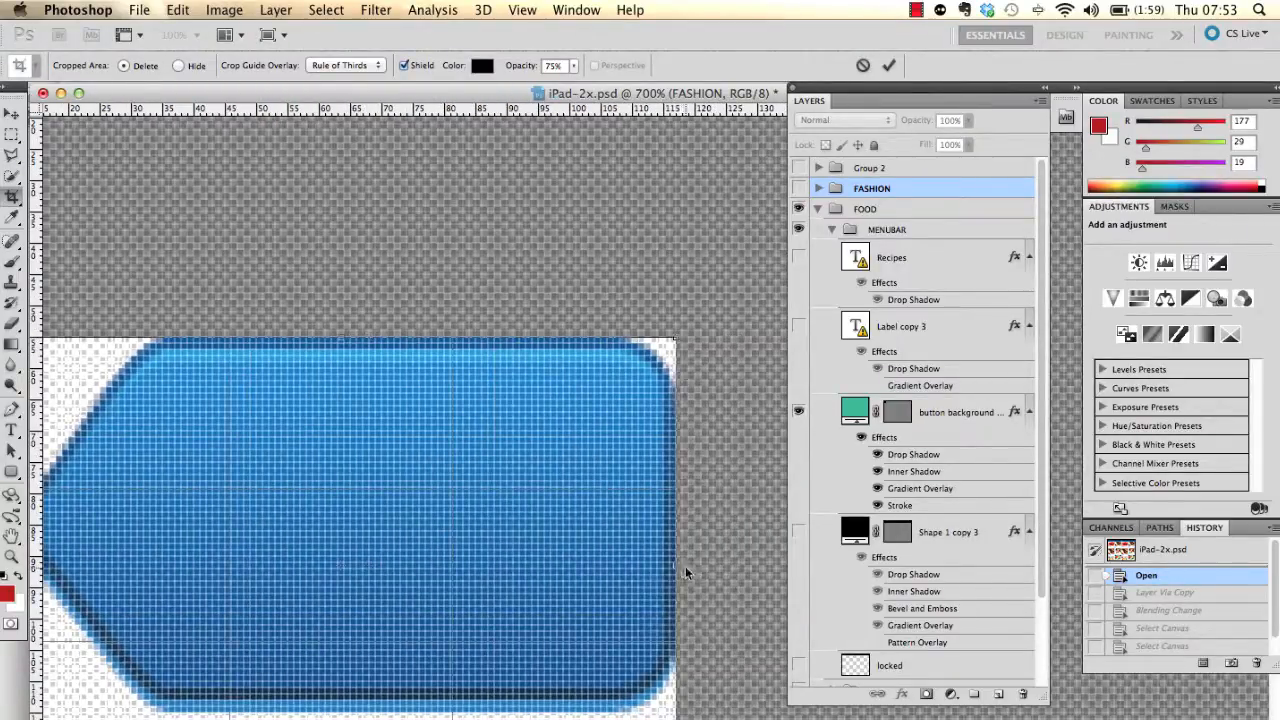
scroll(728, 549, down, 5)
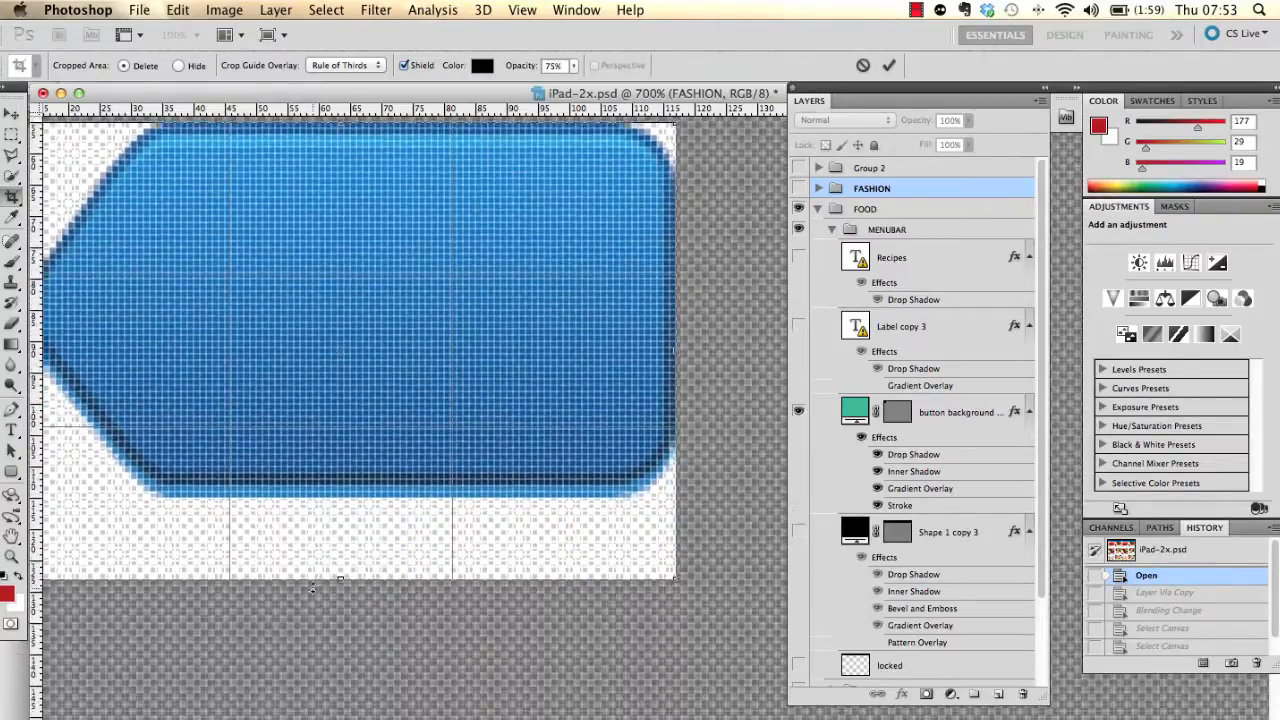
drag(340, 577, 357, 492)
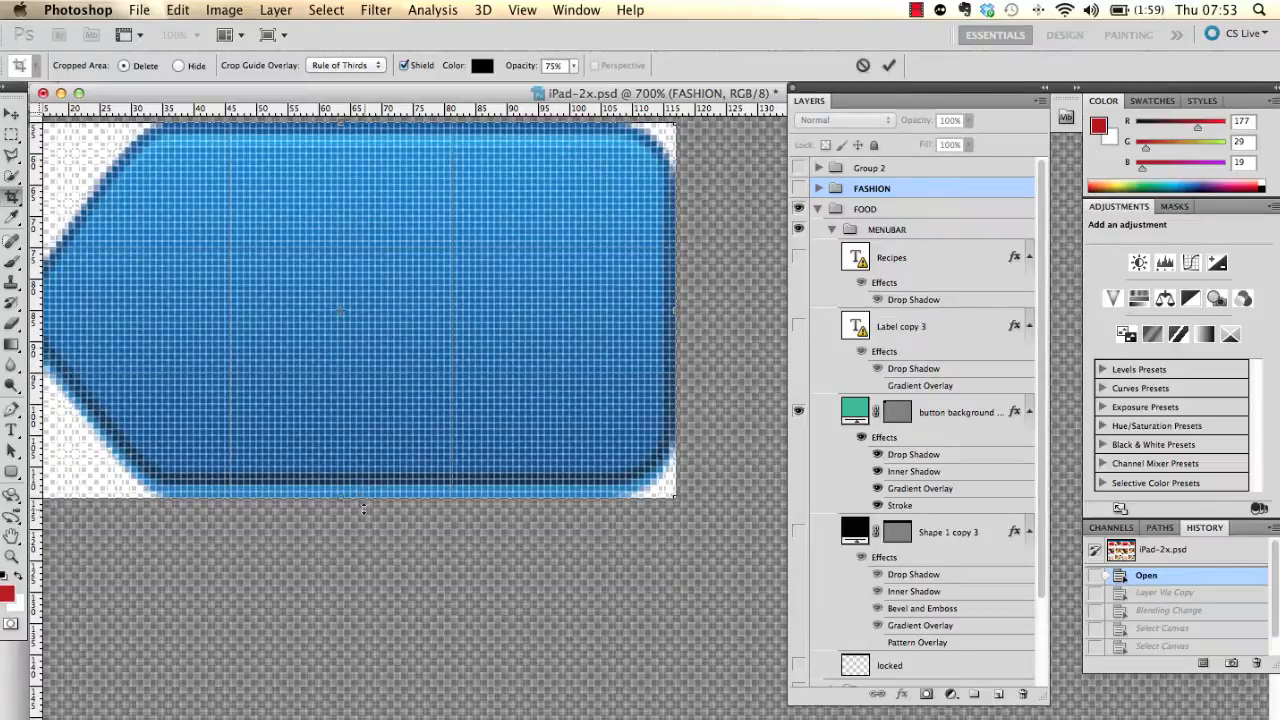
key(Return)
scroll(387, 521, left, 2)
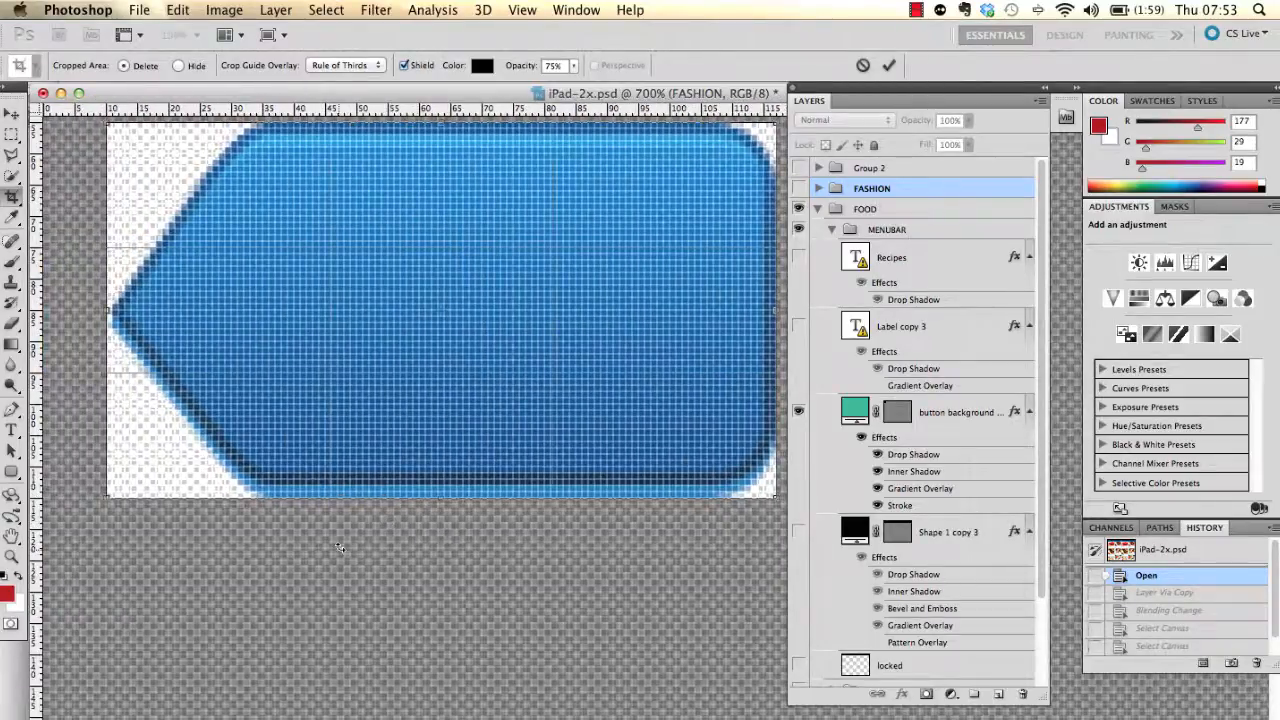
click(887, 66)
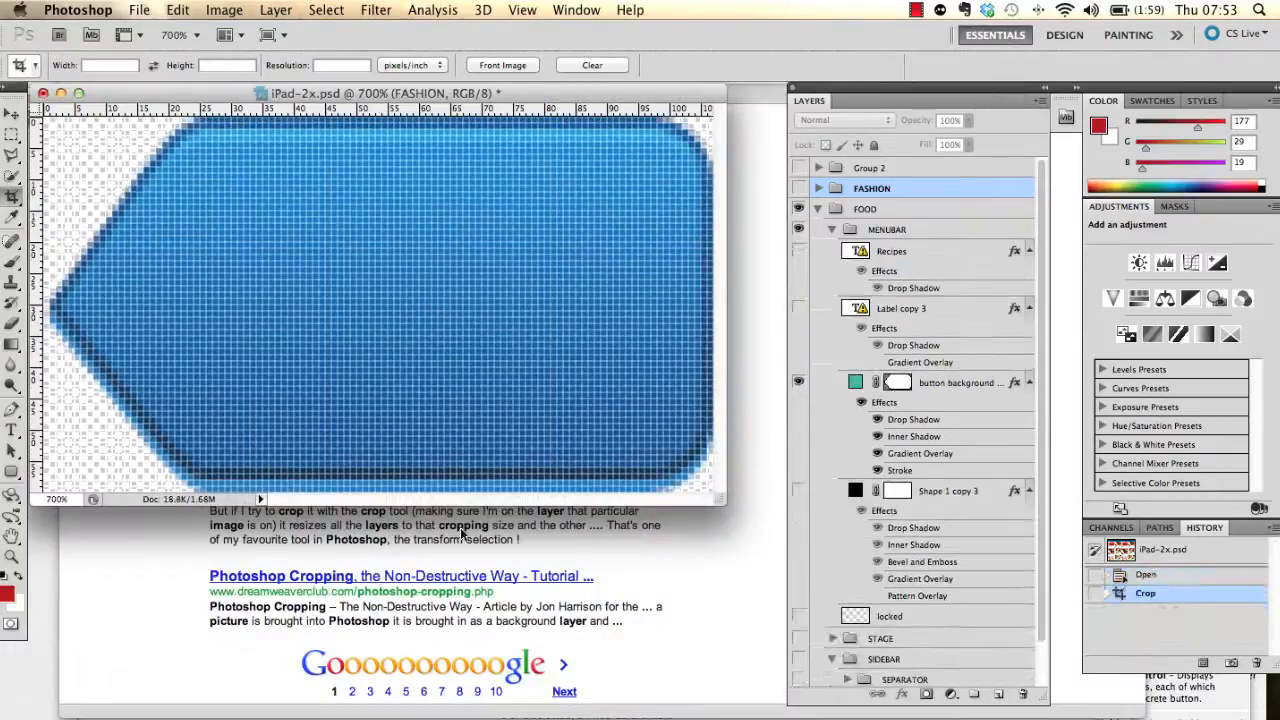
Begin saving the cropped button as a separate file and choose PNG as its format.
drag(720, 501, 739, 578)
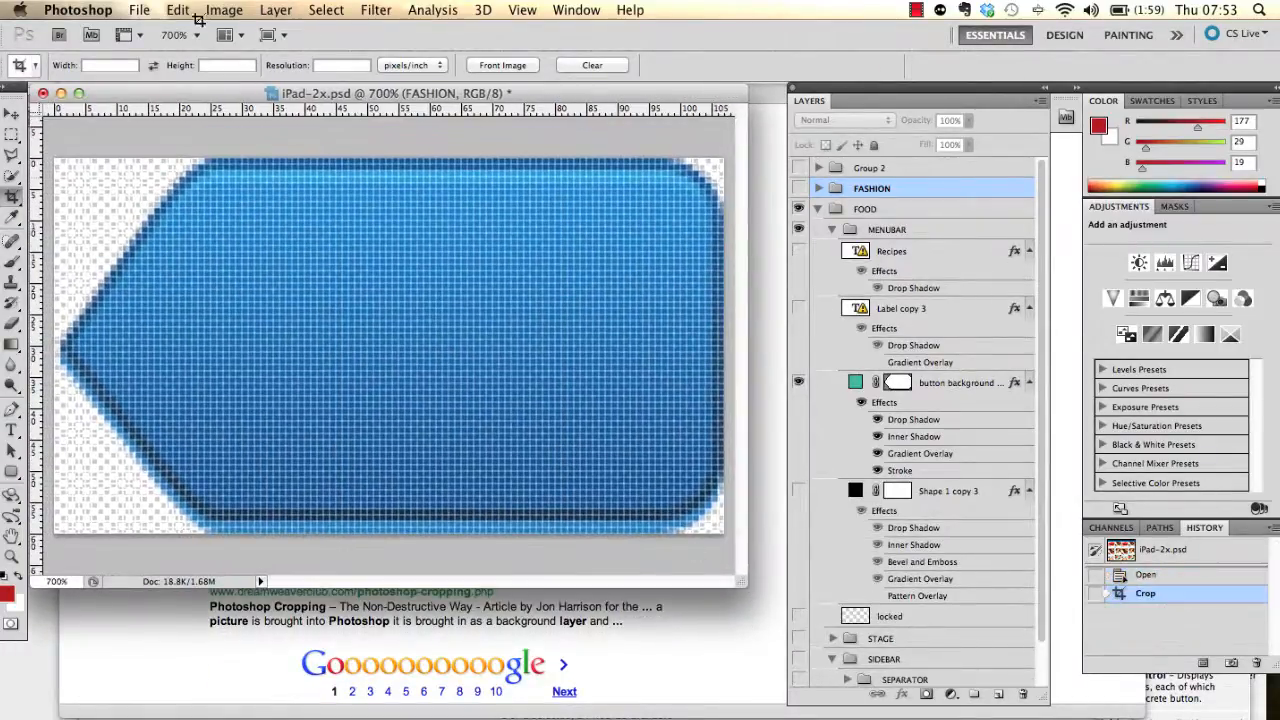
click(139, 10)
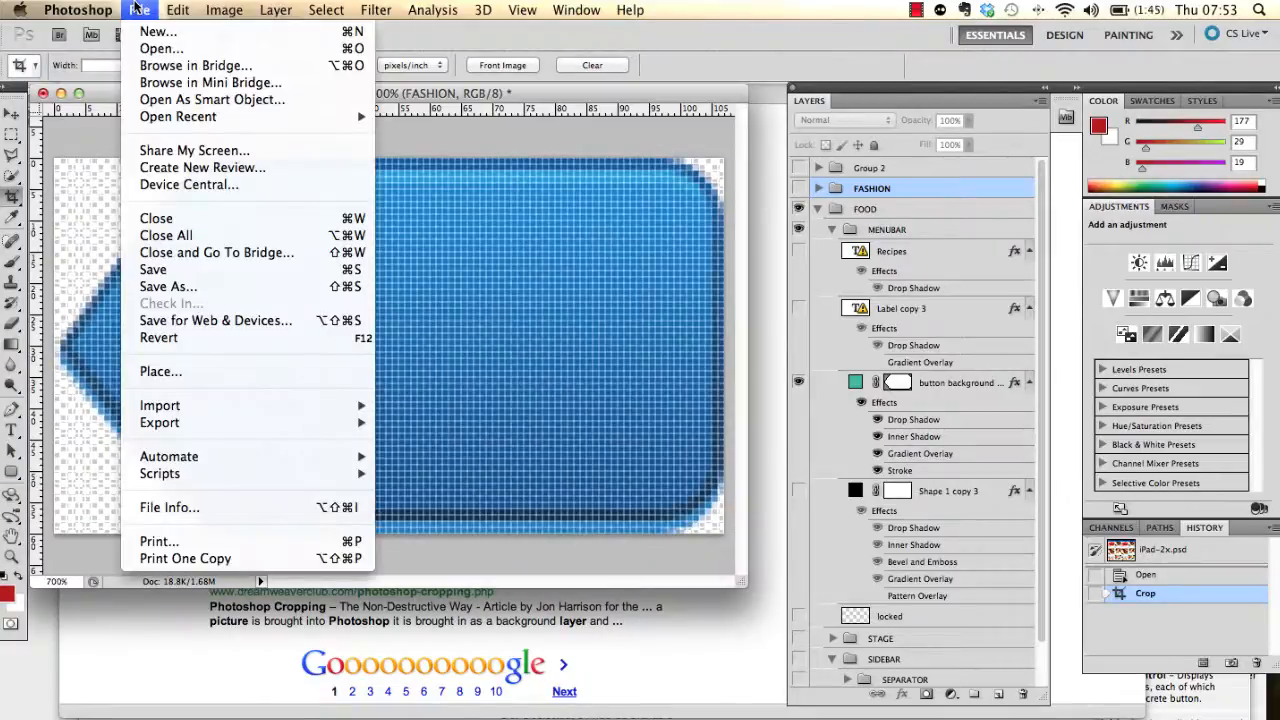
click(165, 288)
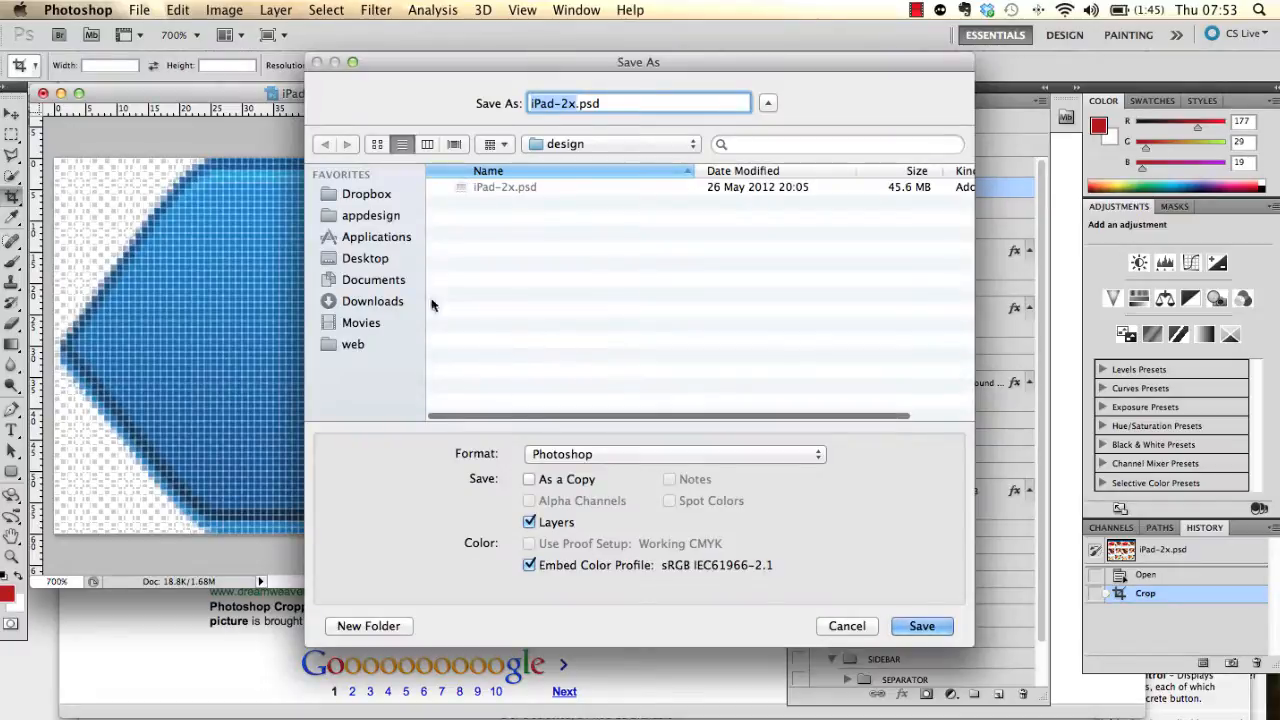
click(582, 455)
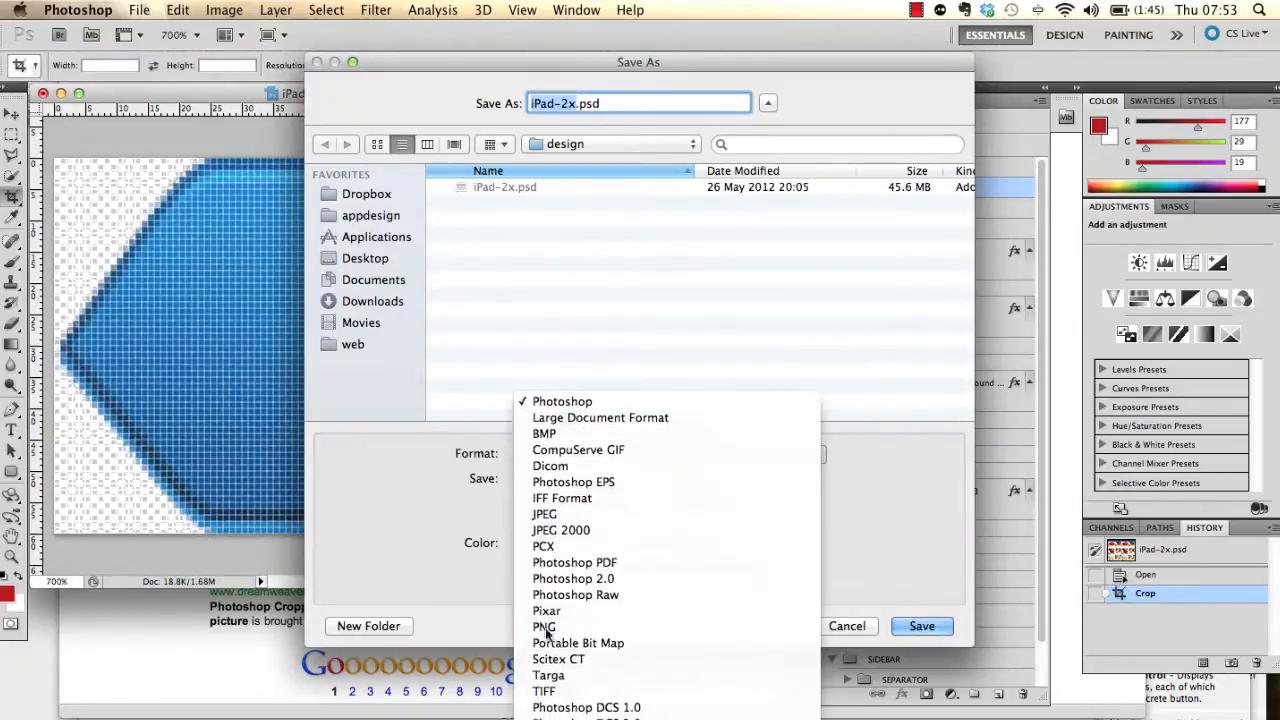
click(548, 628)
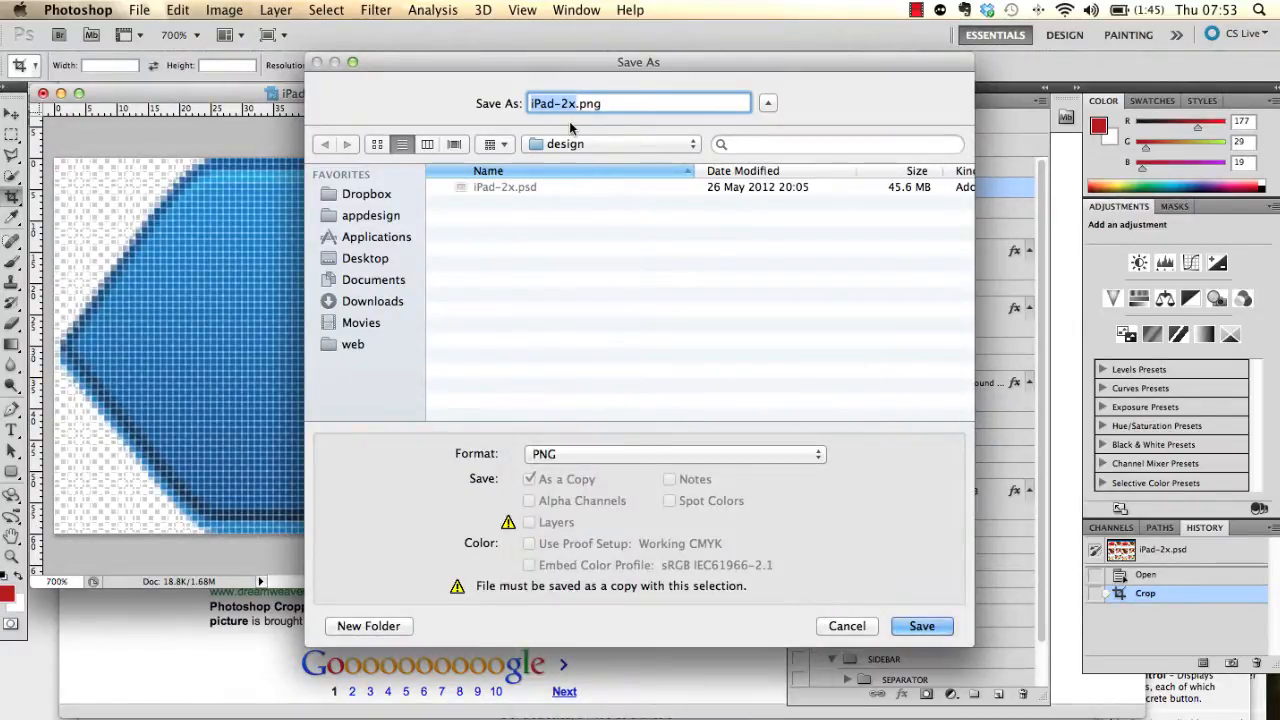
Name the PNG copy back-button.png and save it in the design folder with interlacing set to None.
text(back)
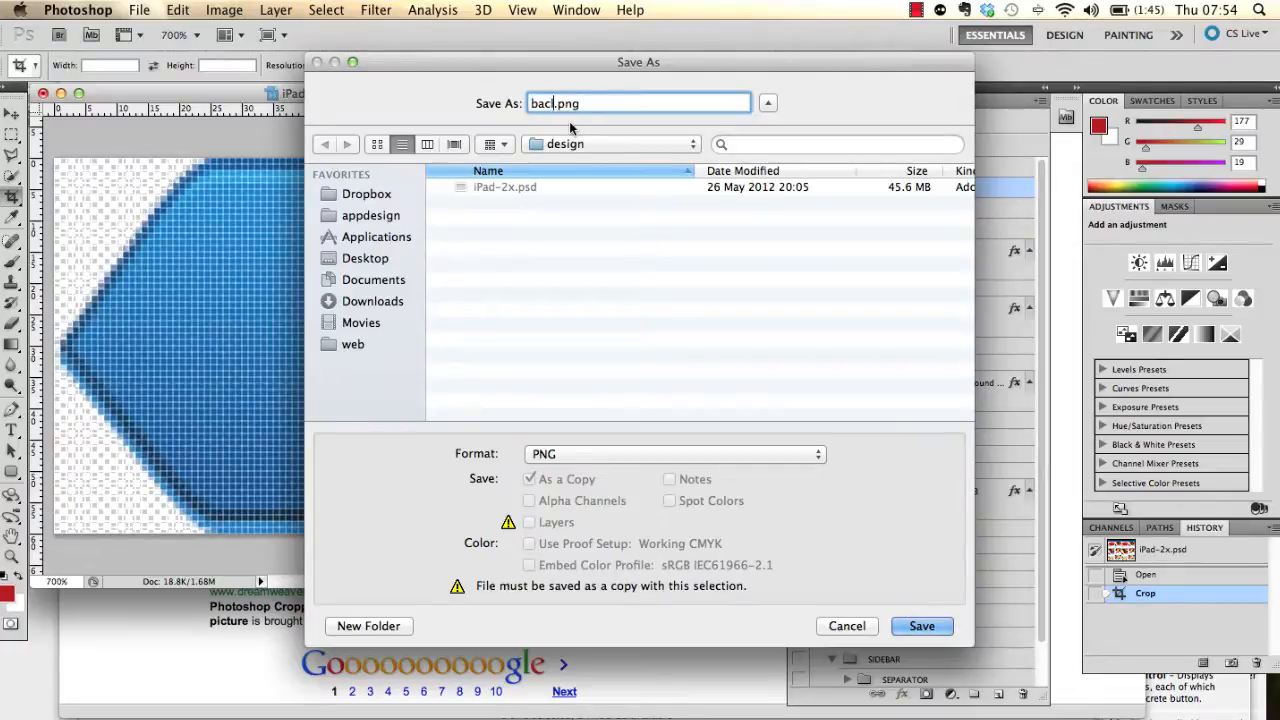
text(-btn)
text(tton)
key(BackSpace)
key(BackSpace)
key(BackSpace)
key(BackSpace)
key(BackSpace)
key(BackSpace)
text(utton)
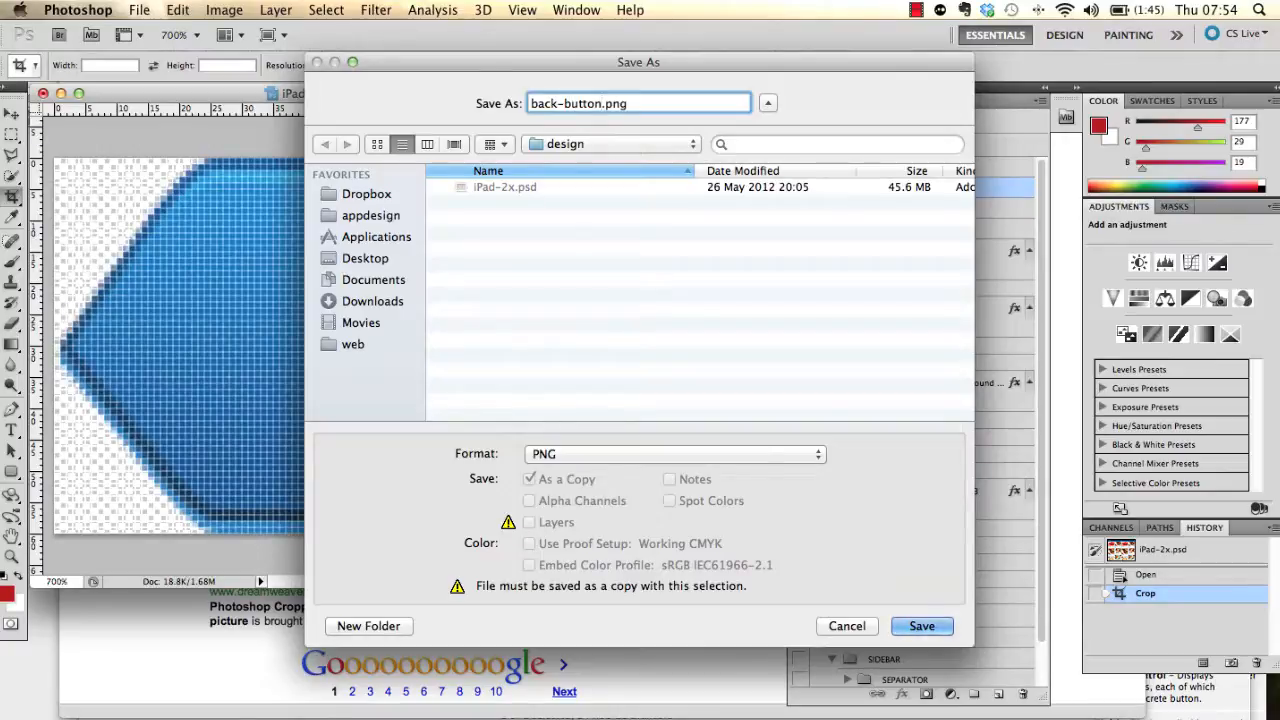
click(921, 626)
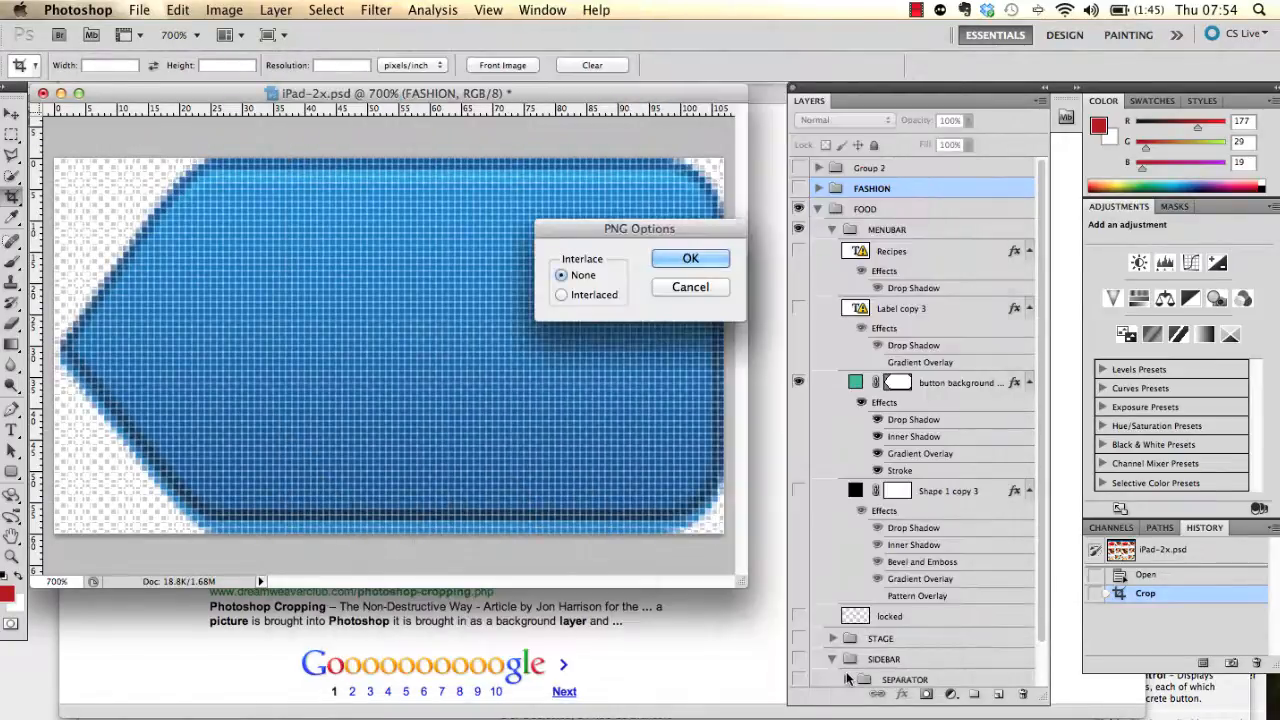
click(702, 259)
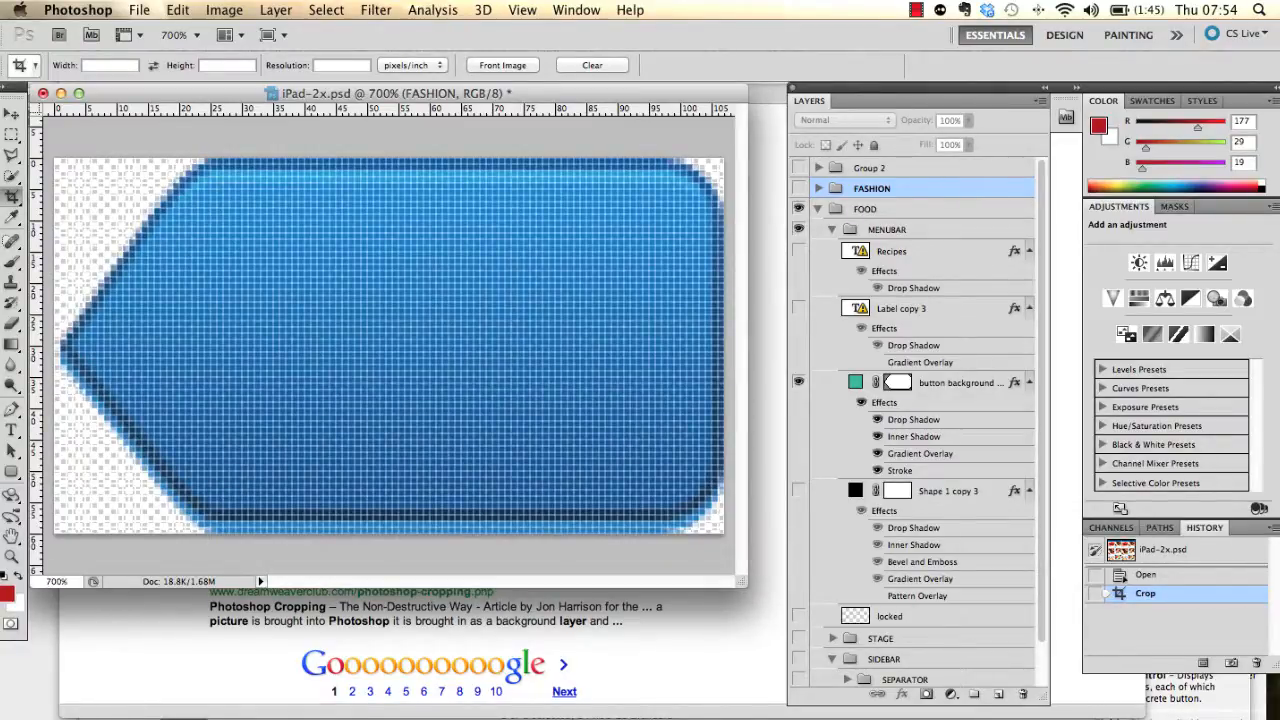
Open back-button.png from the design folder and compare it with the cropped iPad-2x.psd document.
click(141, 10)
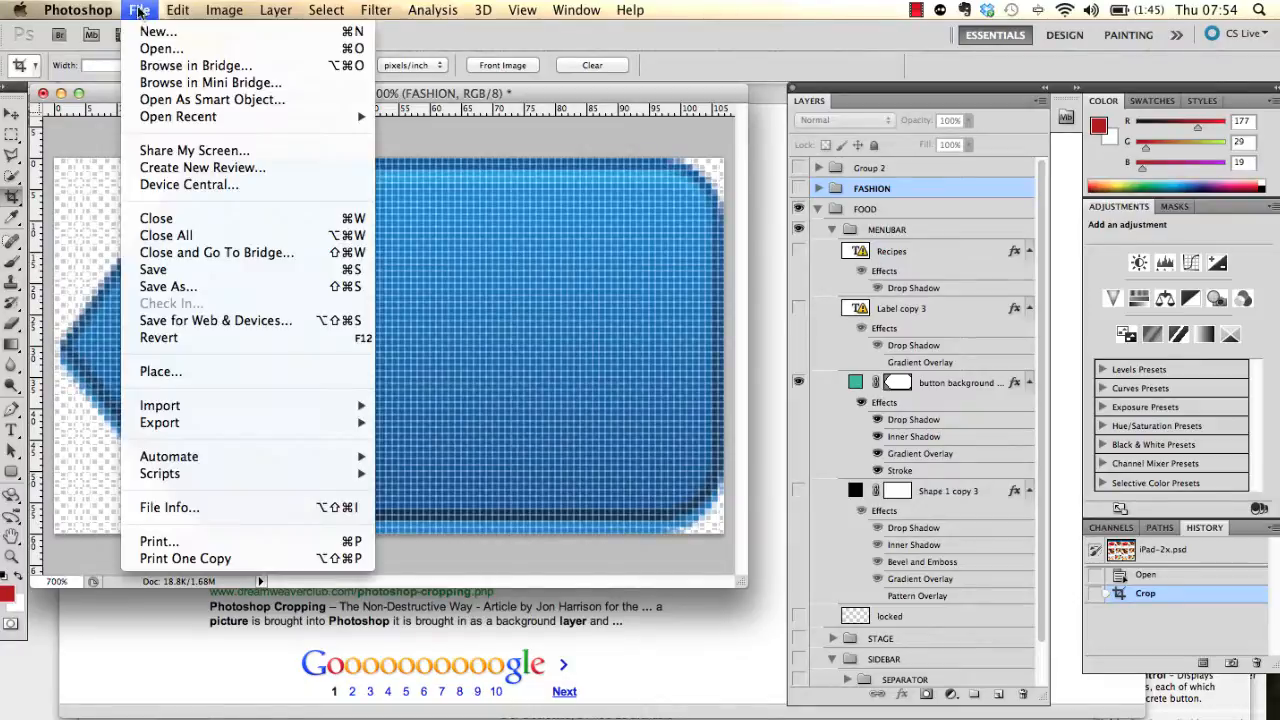
click(138, 51)
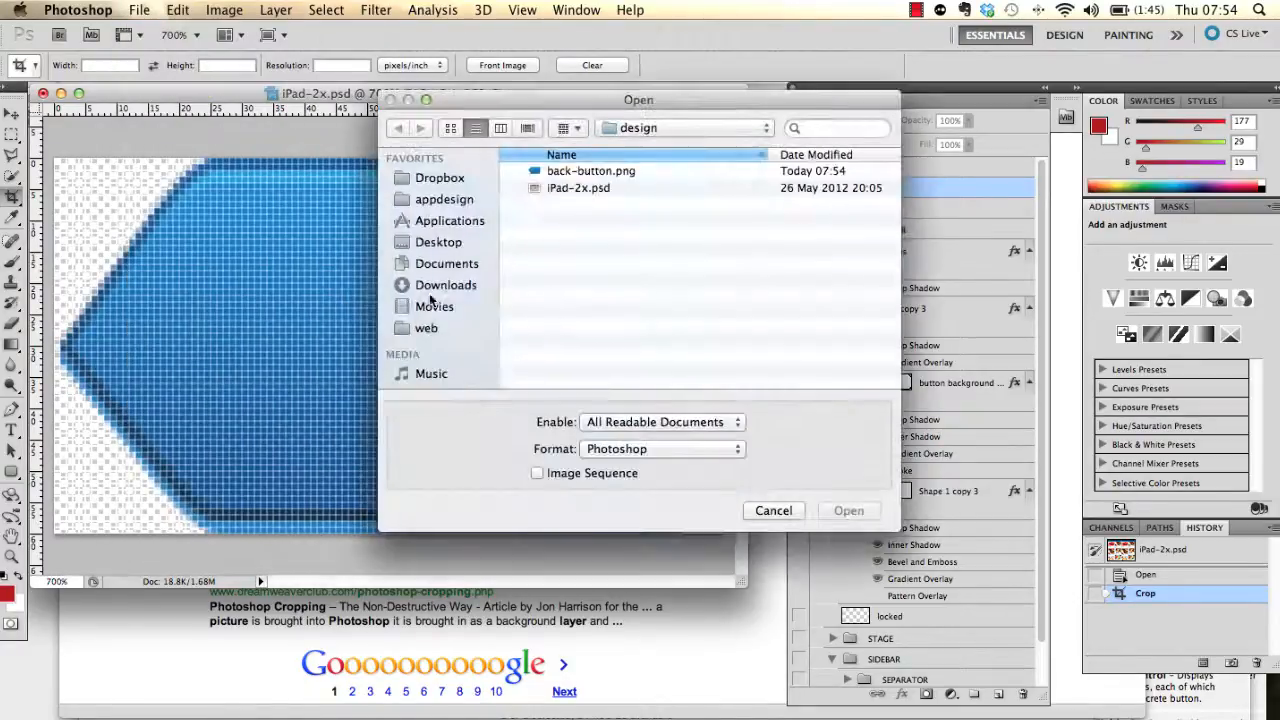
double_click(566, 171)
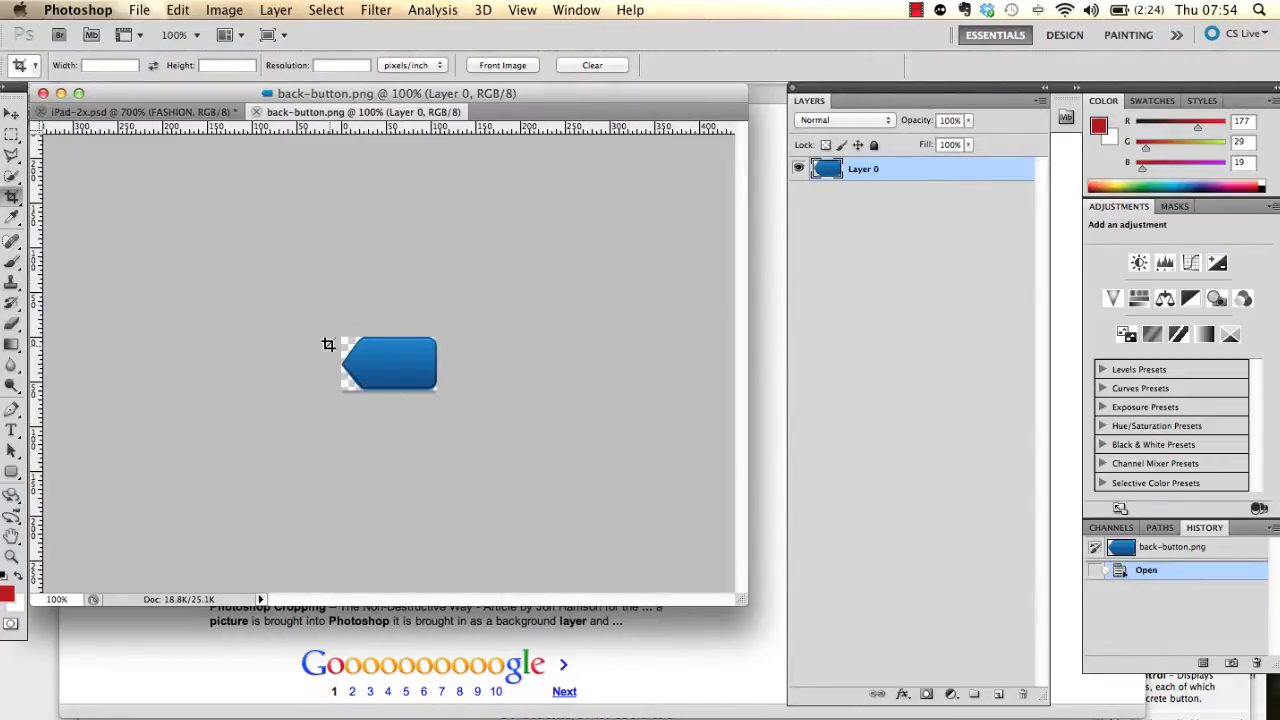
click(160, 112)
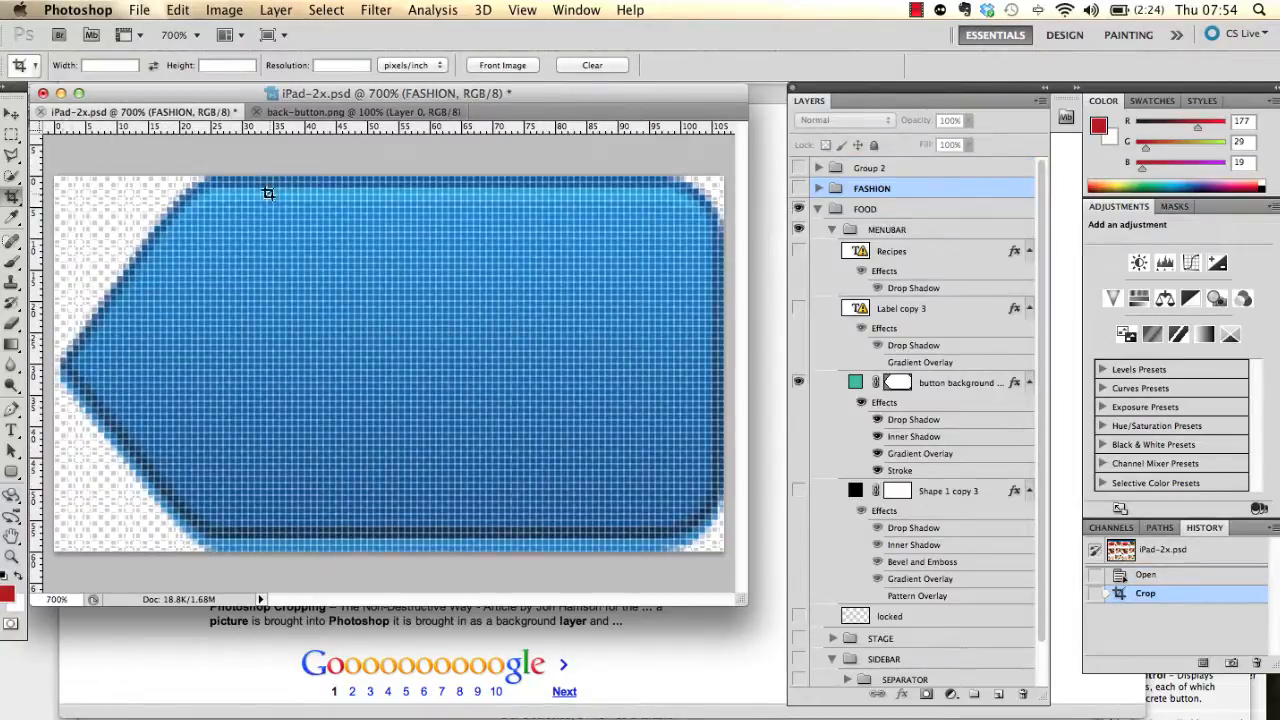
click(347, 111)
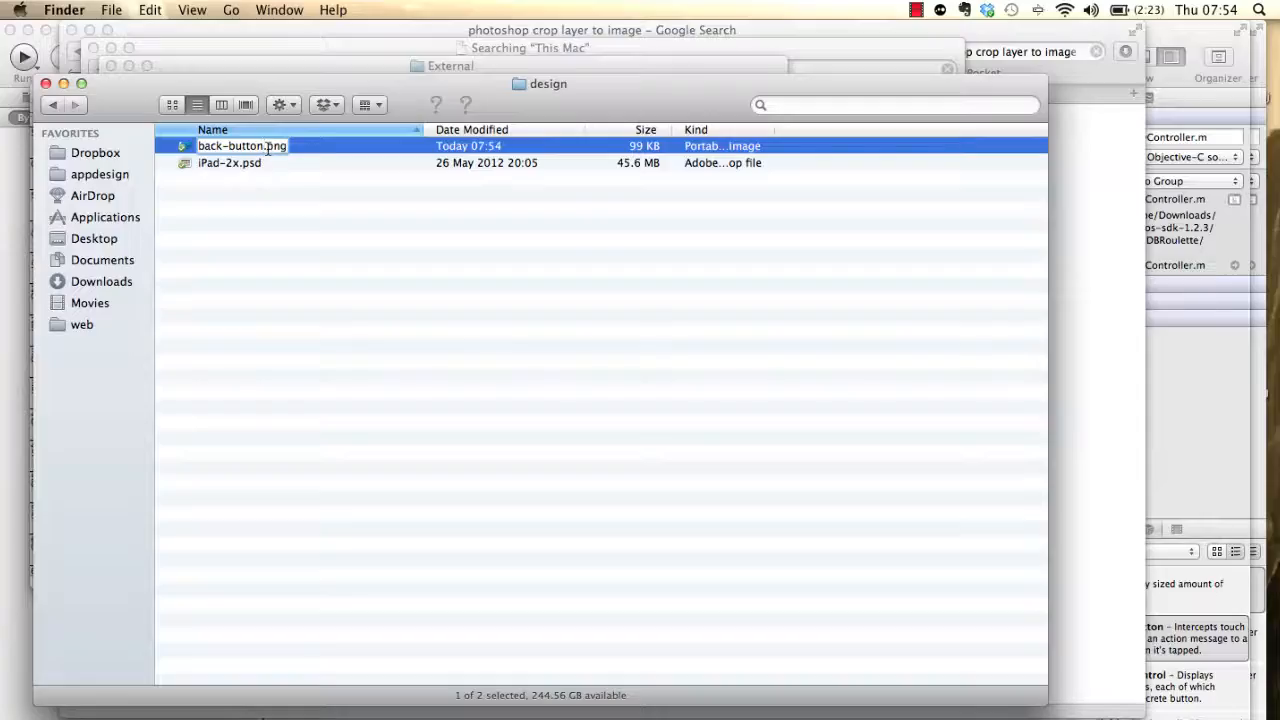
text(@2x.pngx)
key(Return)
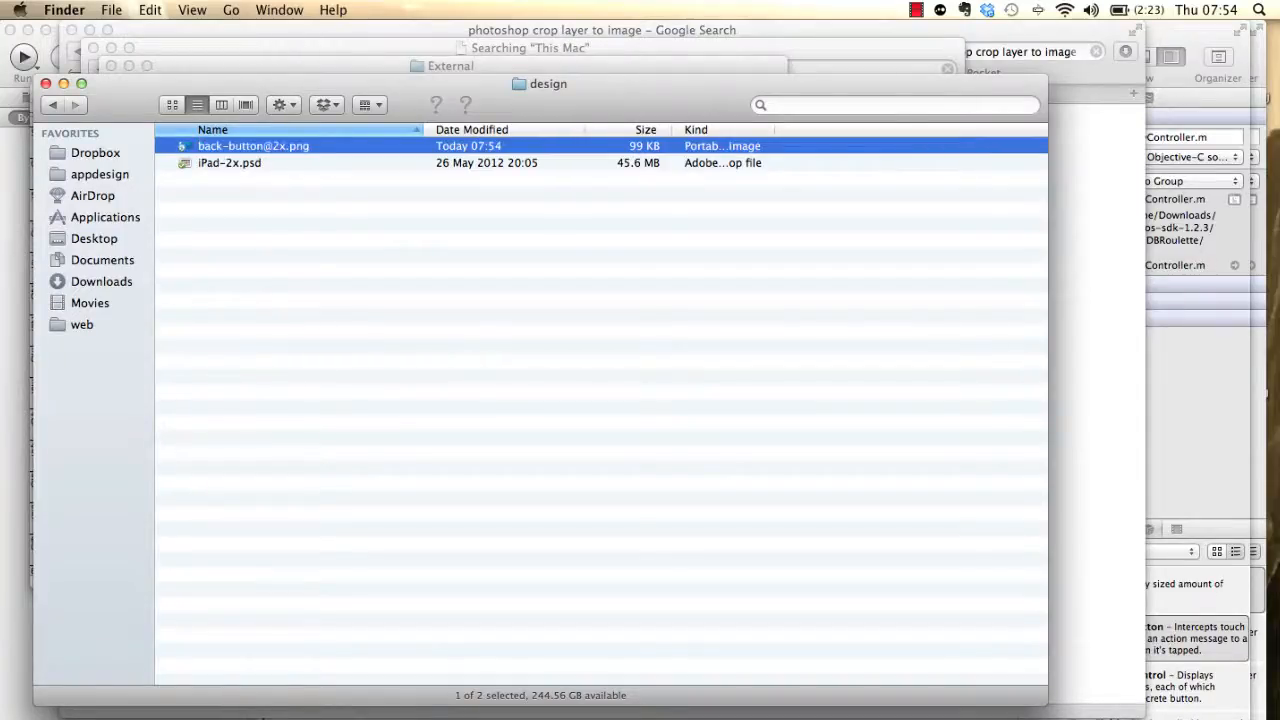
right_click(267, 144)
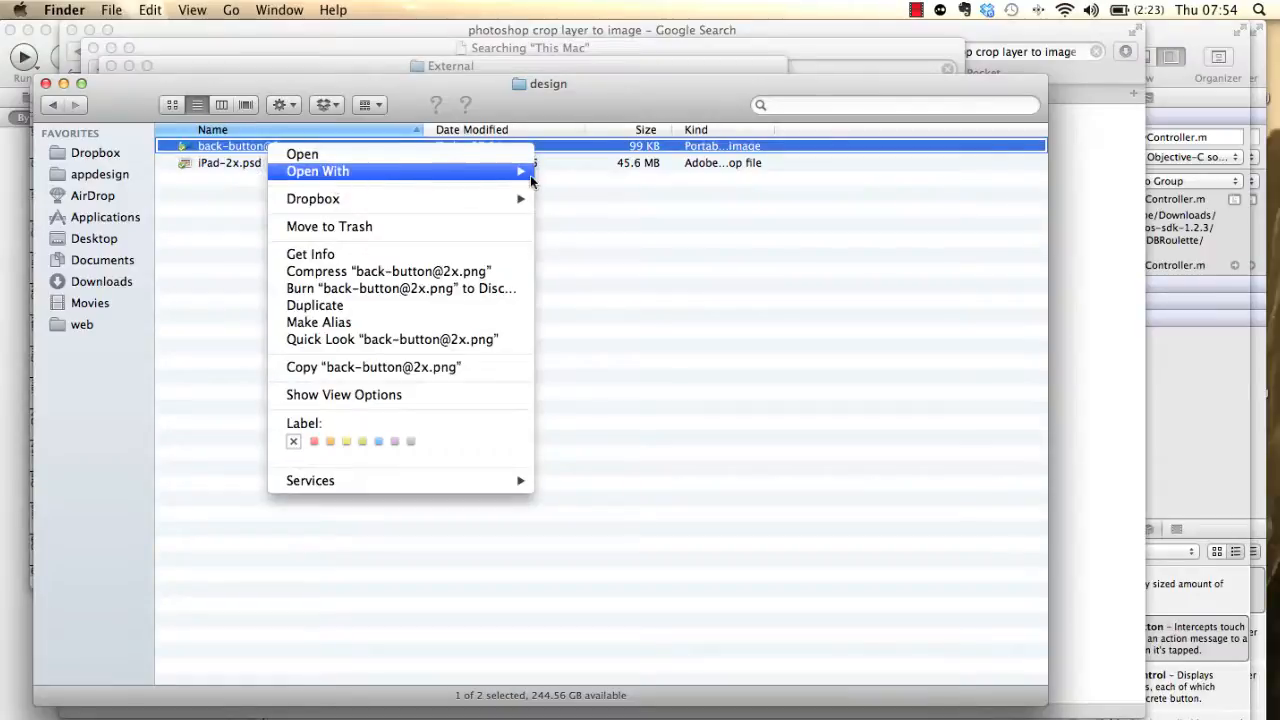
mouse_move(518, 178)
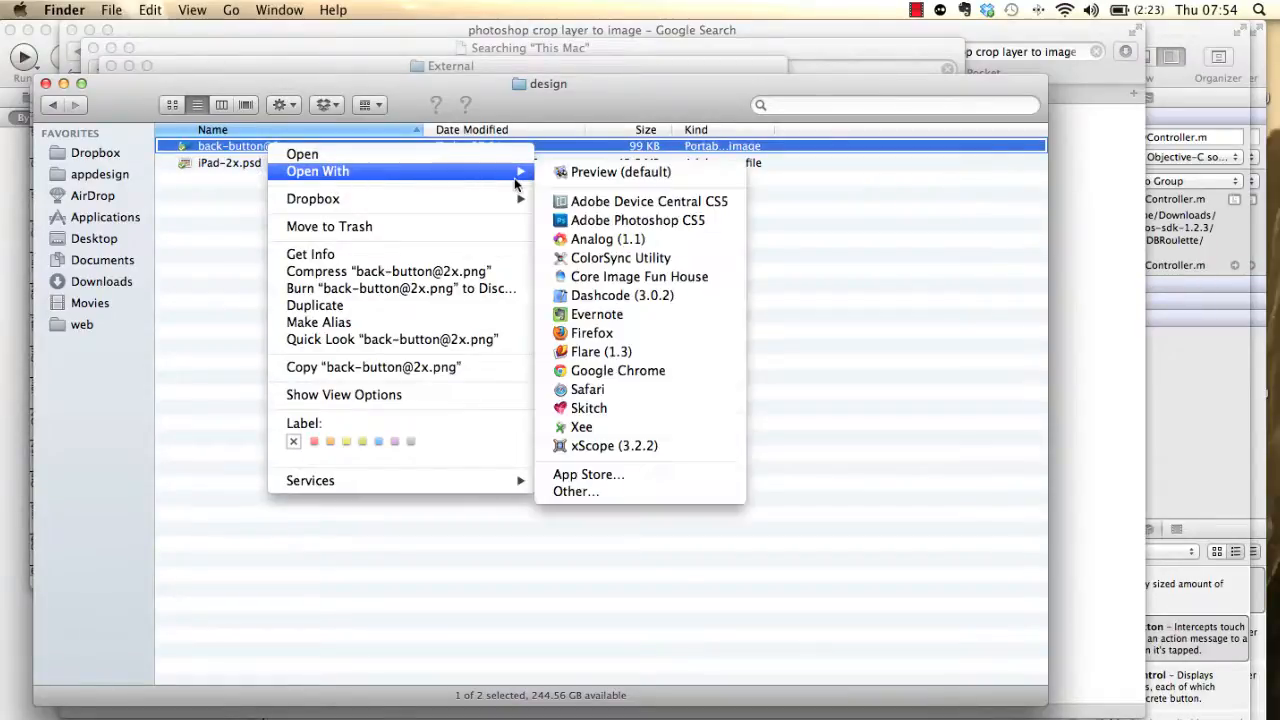
click(580, 222)
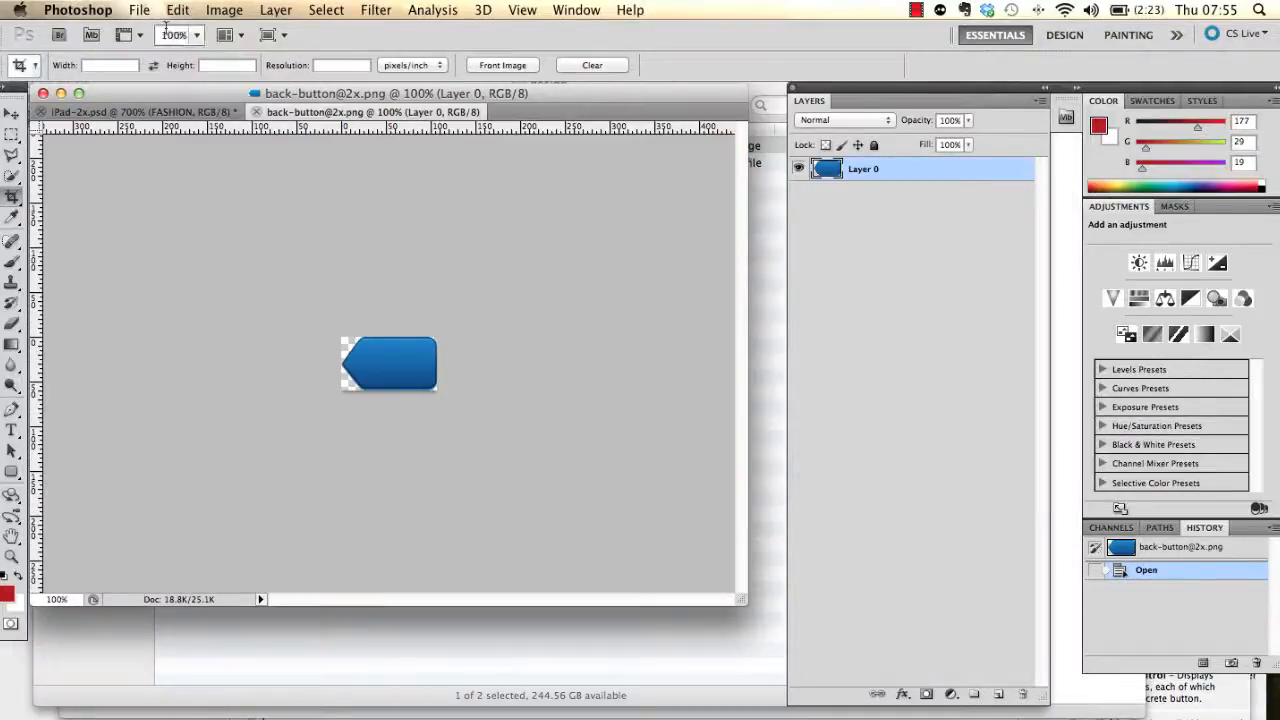
Resize the button image to a height of 30 pixels, keeping its proportions constrained.
click(224, 11)
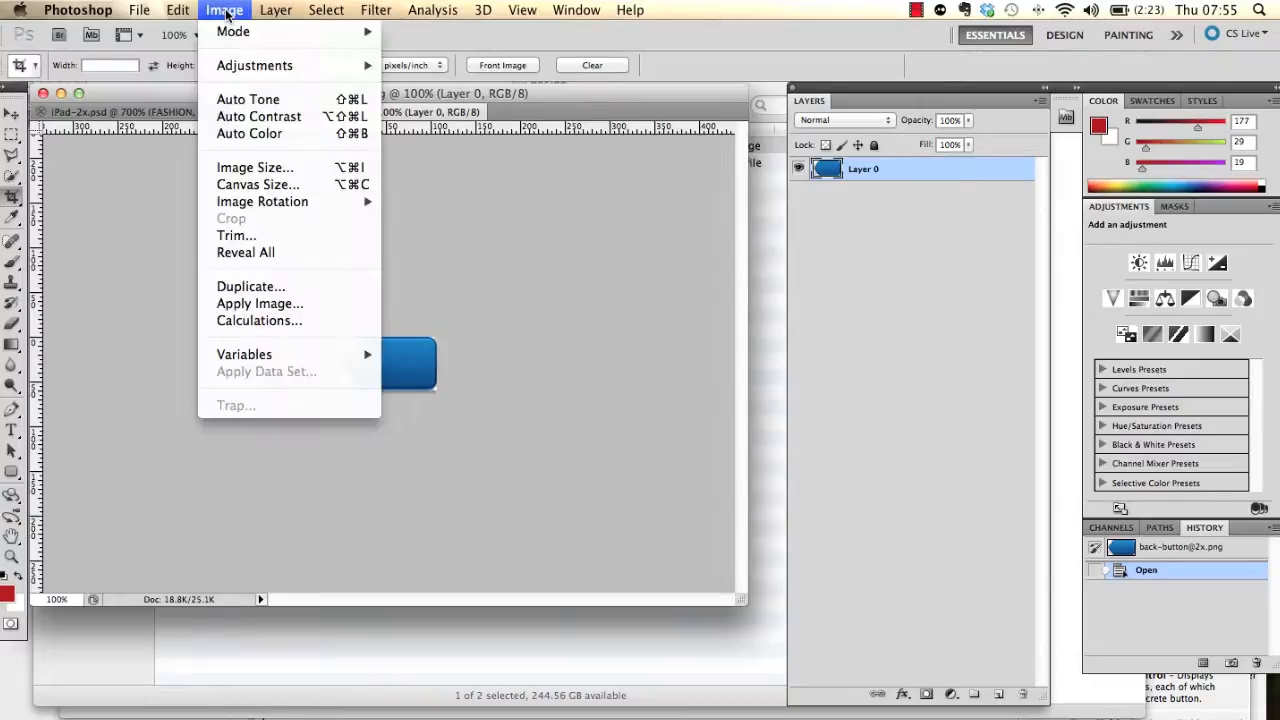
click(255, 169)
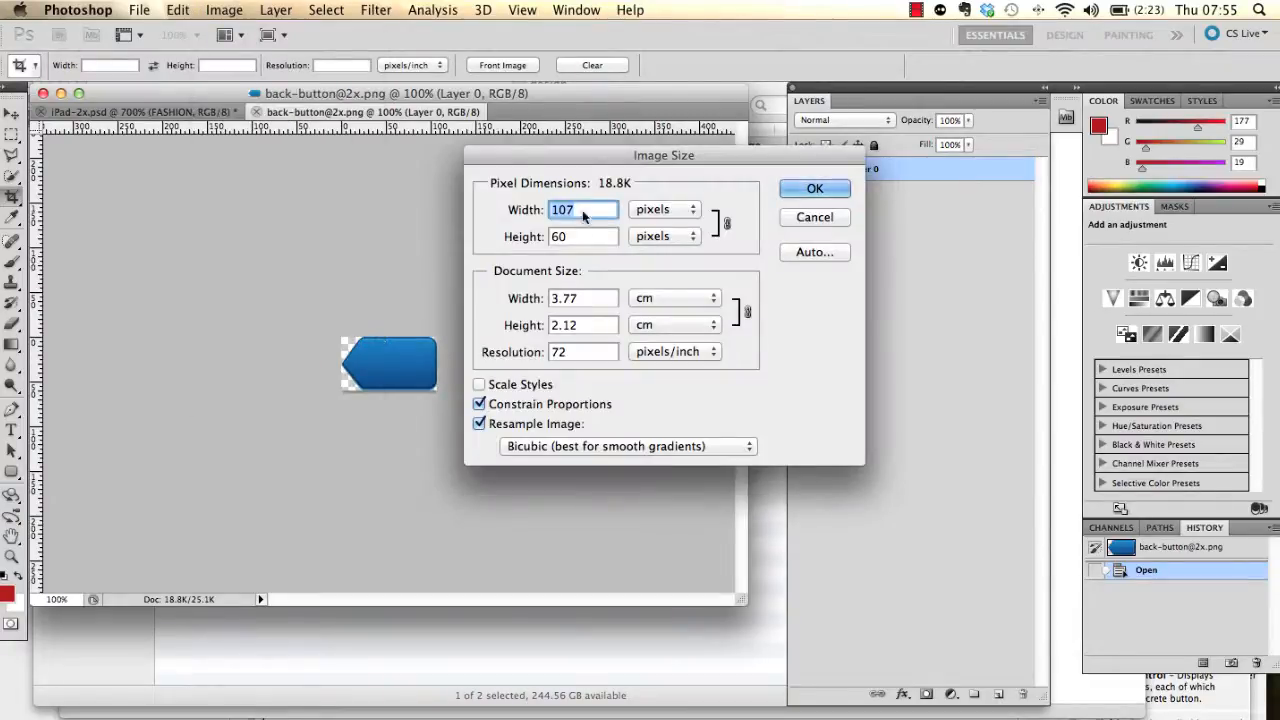
key(Tab)
text(3)
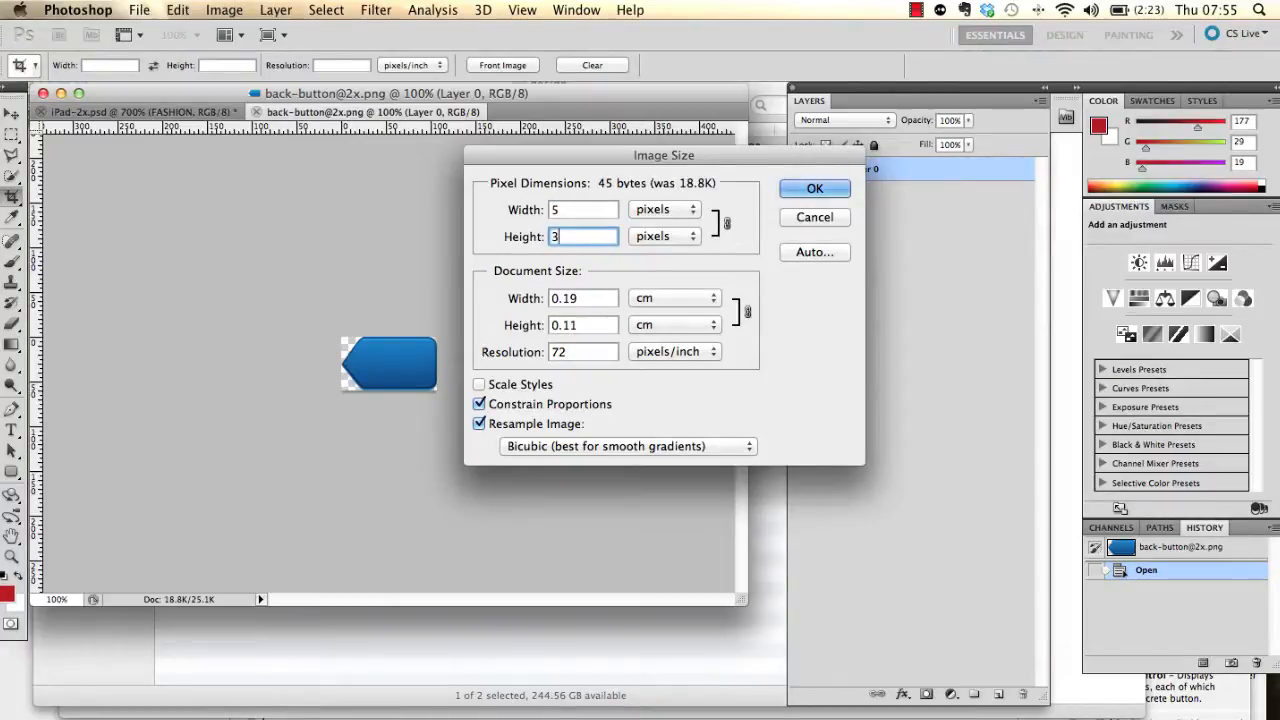
text(0)
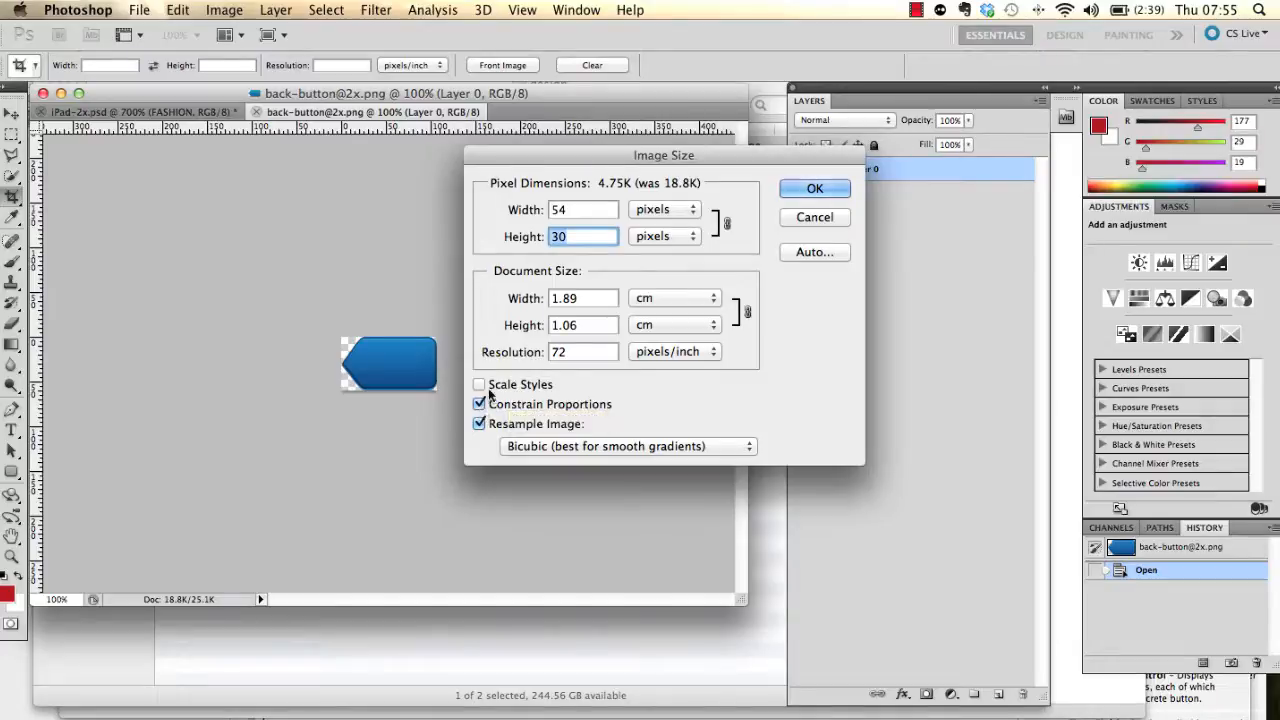
click(572, 209)
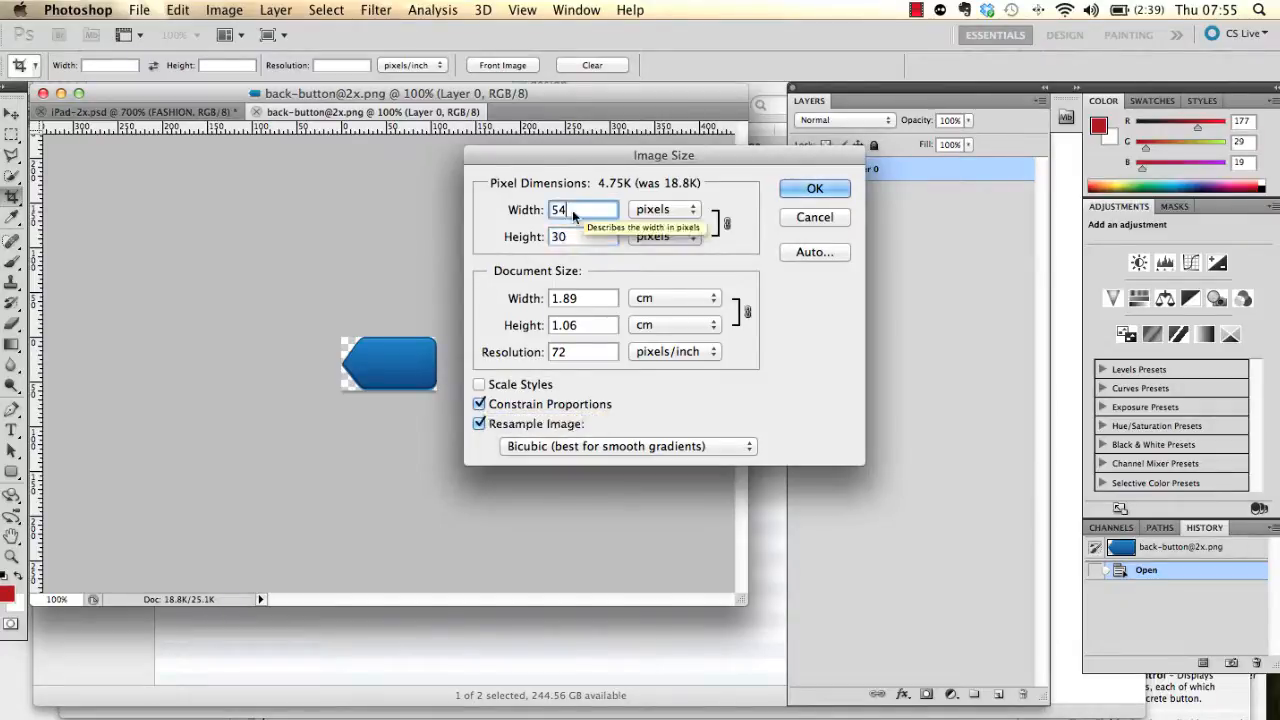
double_click(572, 209)
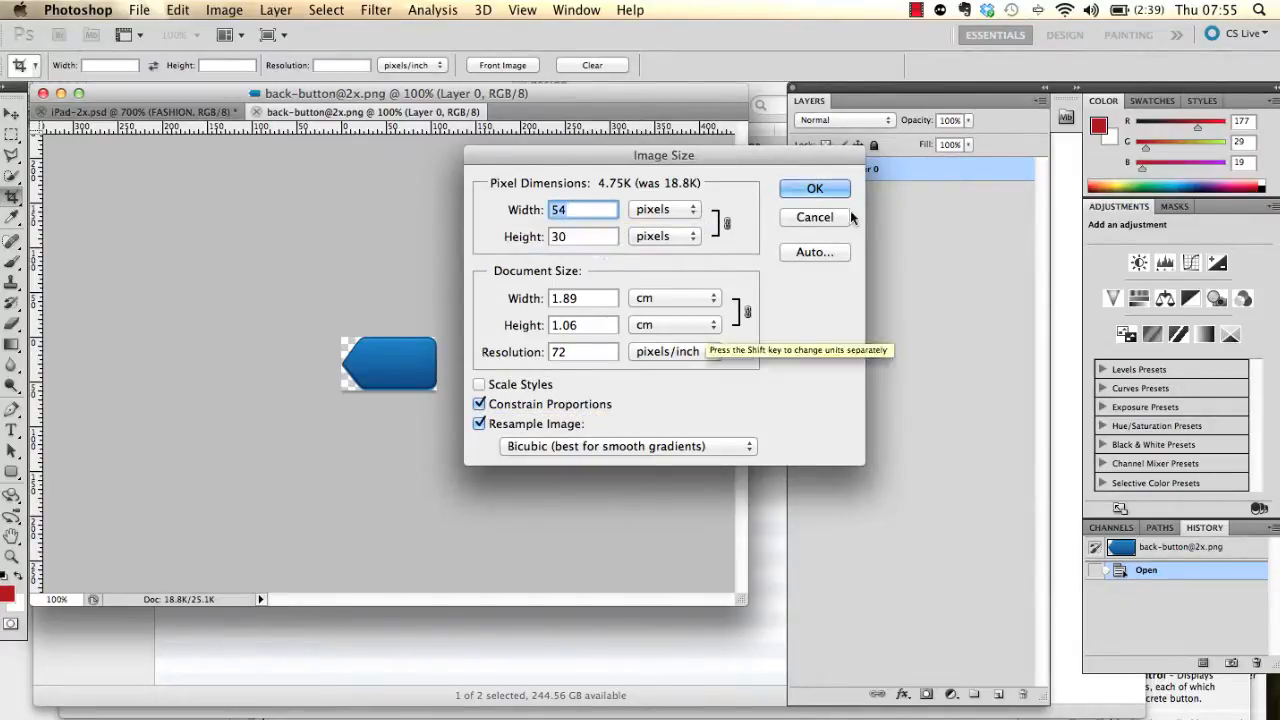
click(815, 188)
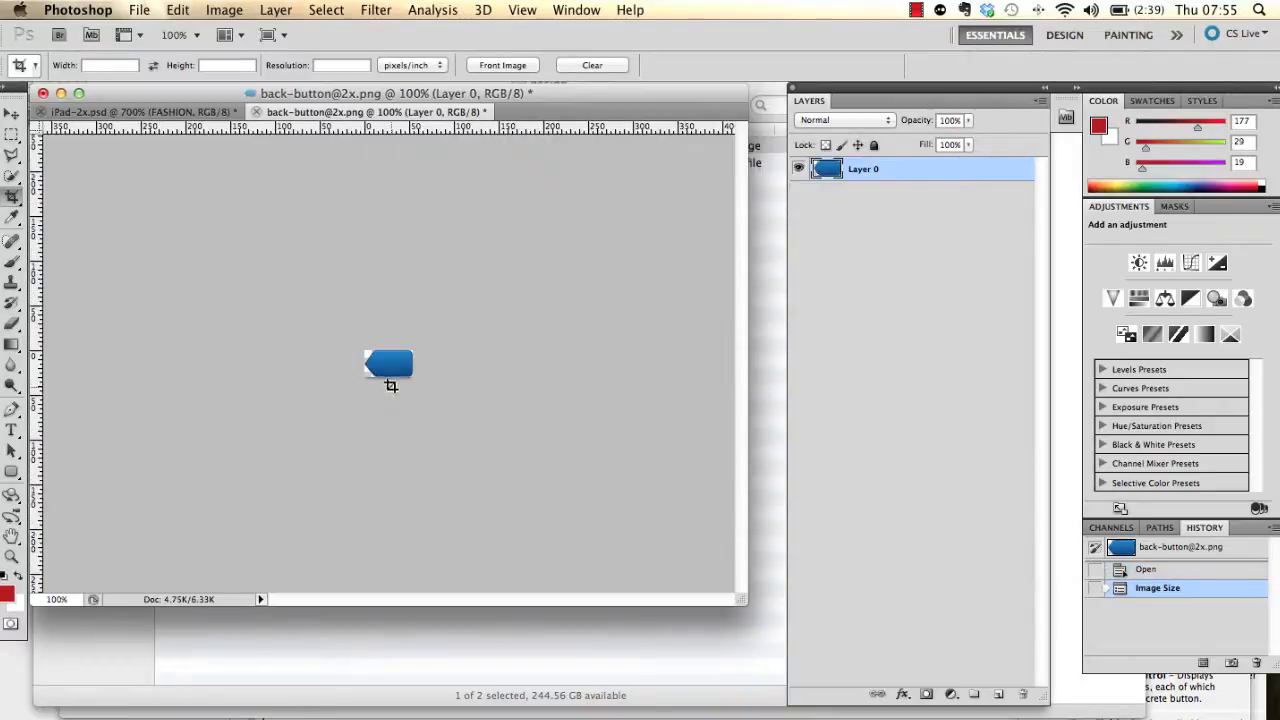
Save the reduced image as a PNG copy named back-button.png in the design folder, with interlacing set to None.
click(139, 10)
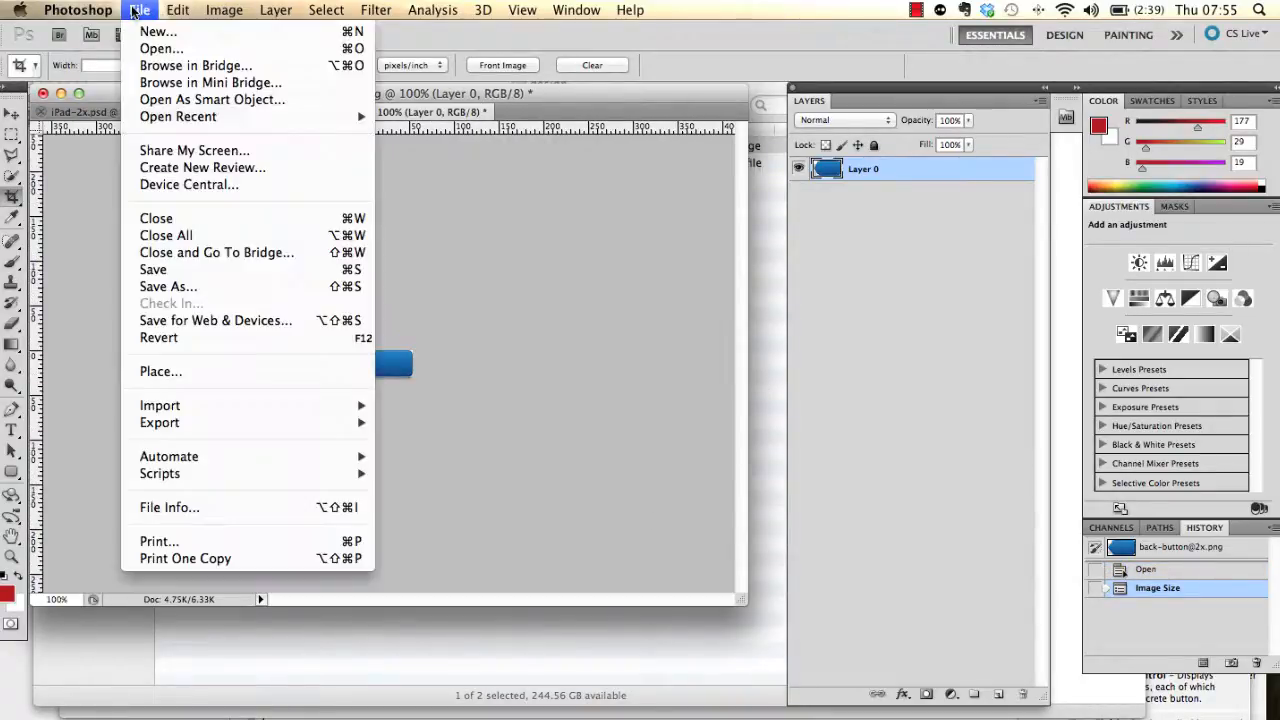
click(180, 289)
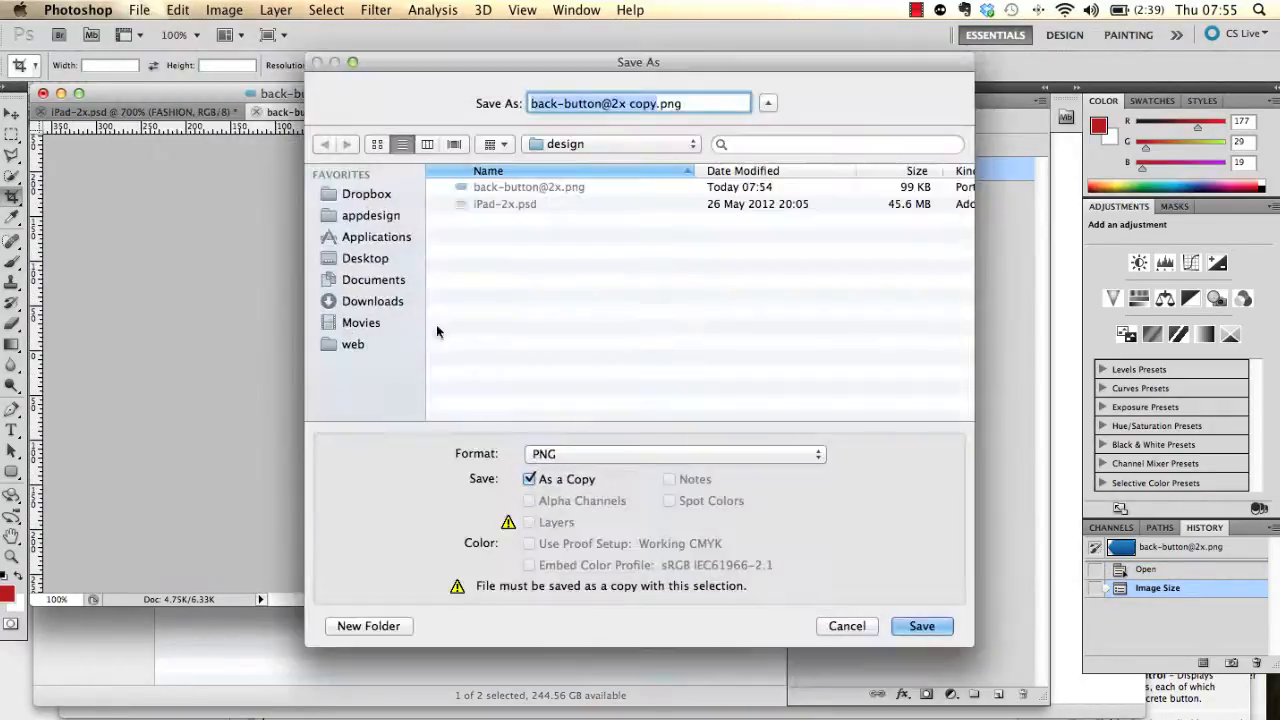
click(508, 190)
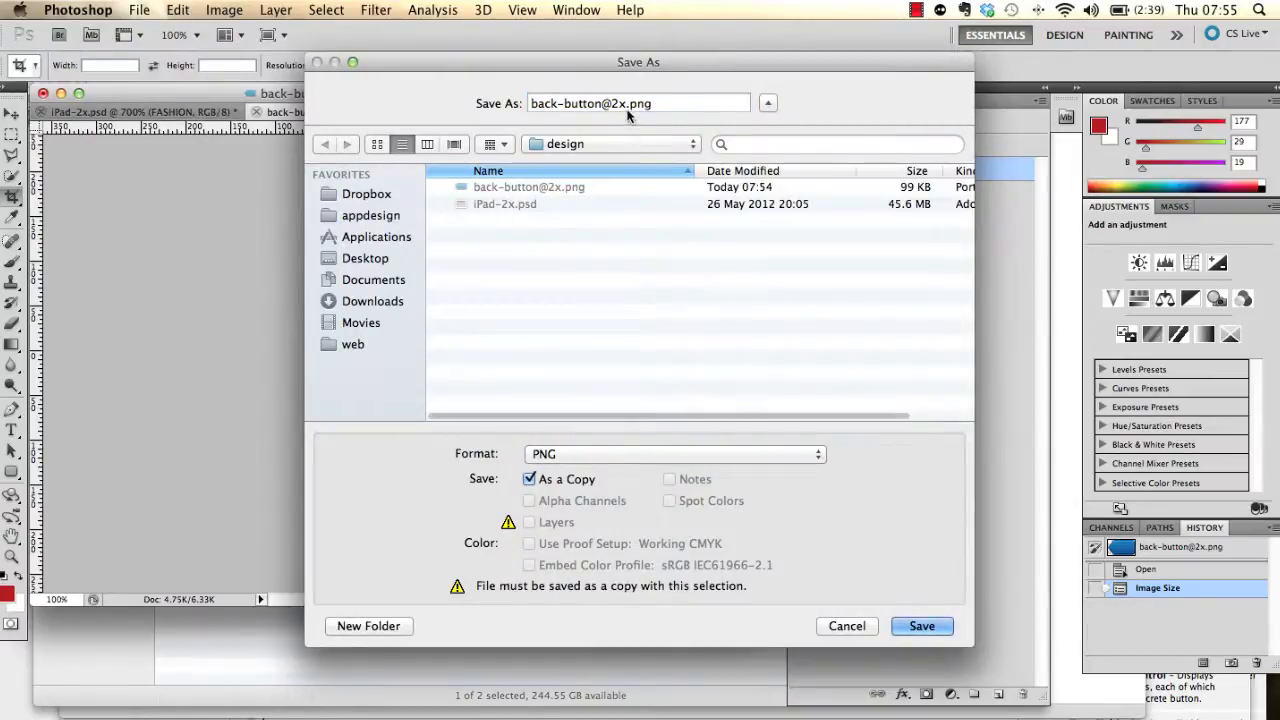
click(626, 103)
key(BackSpace)
key(BackSpace)
key(BackSpace)
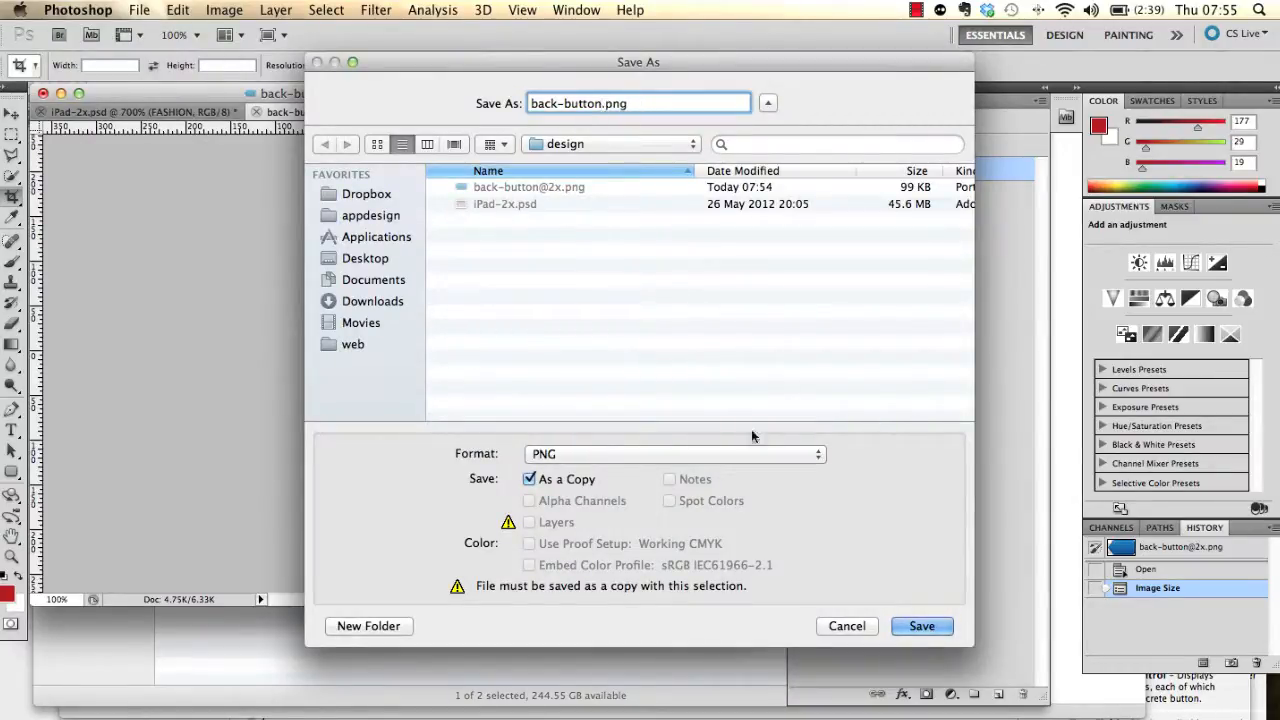
click(910, 628)
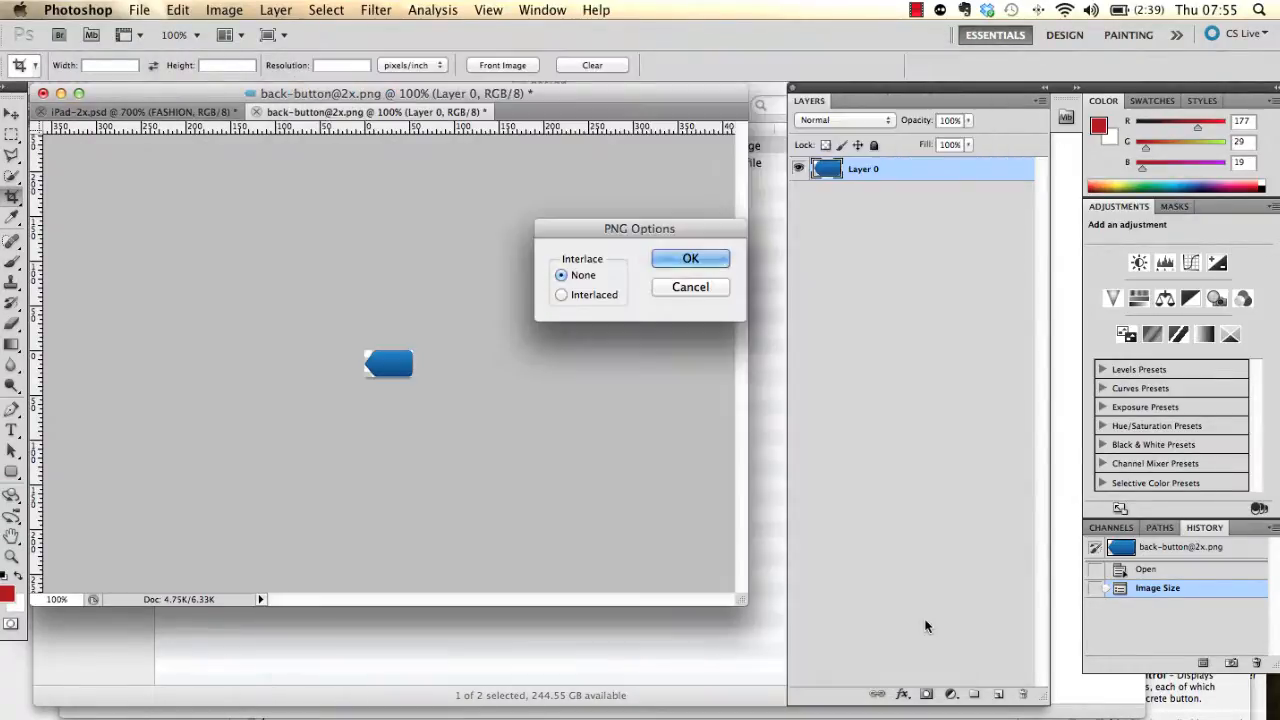
click(690, 258)
key(super+h)
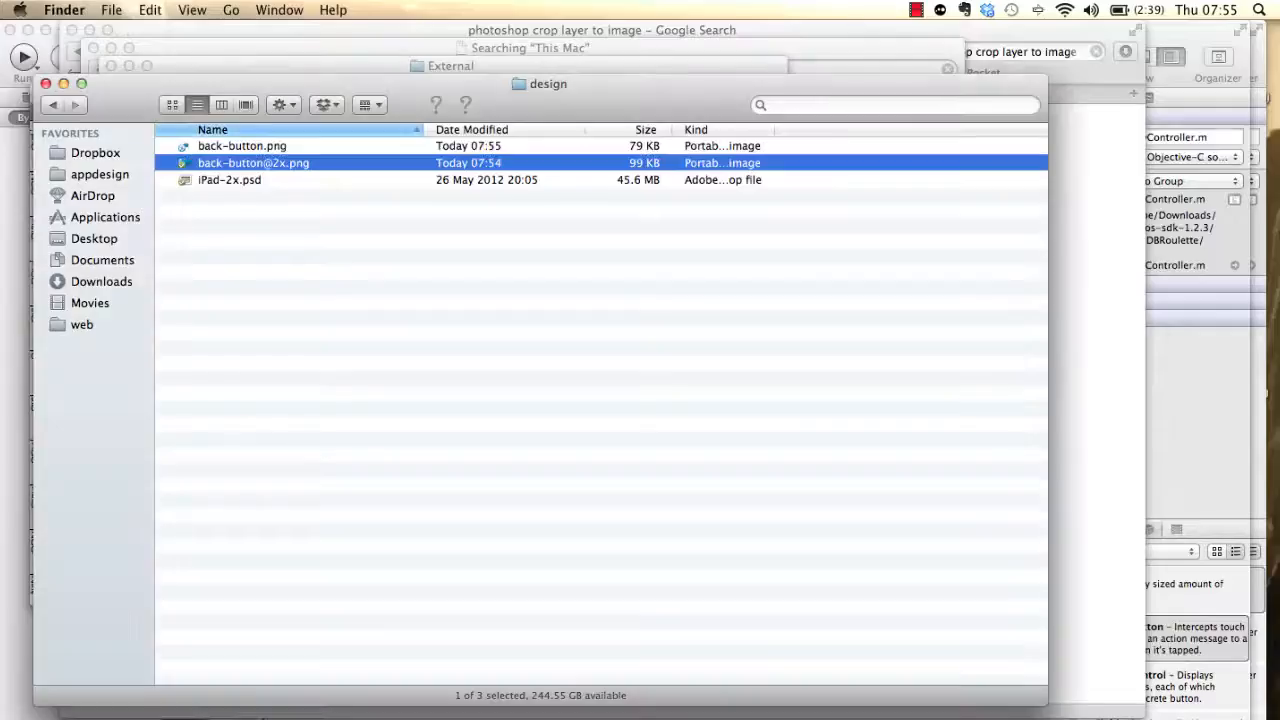
click(264, 273)
click(249, 164)
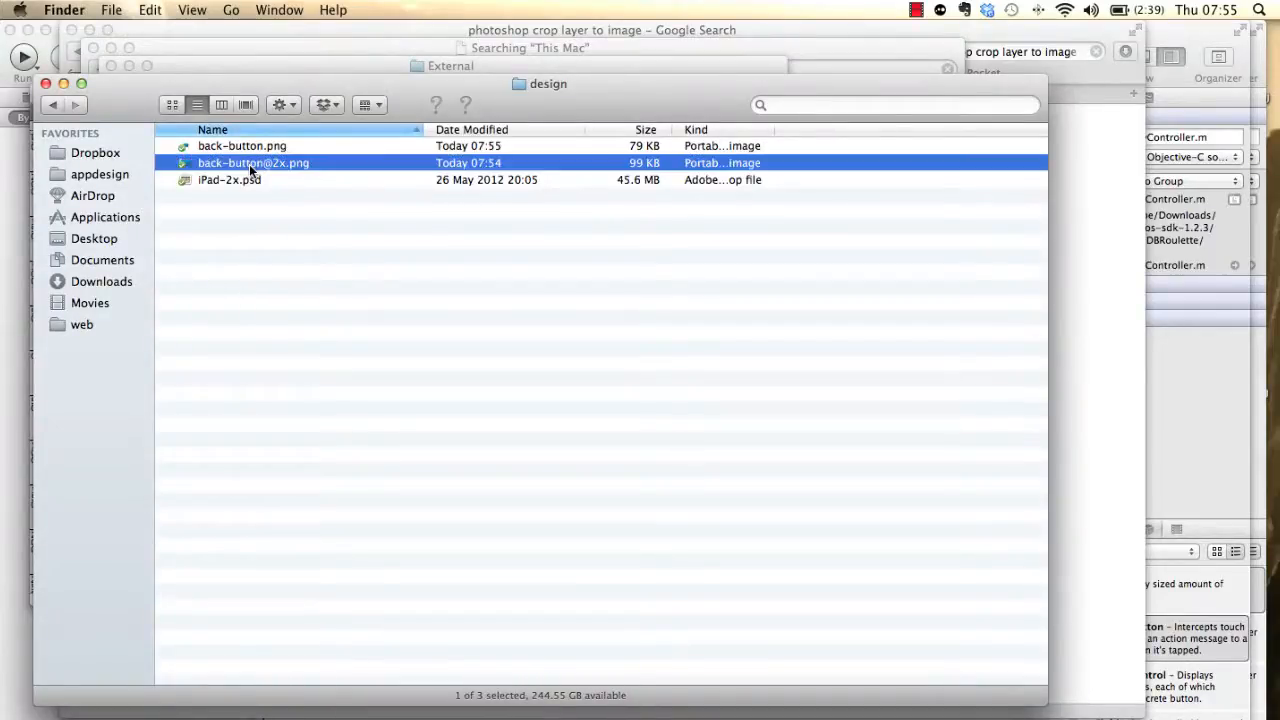
key(shift+Up)
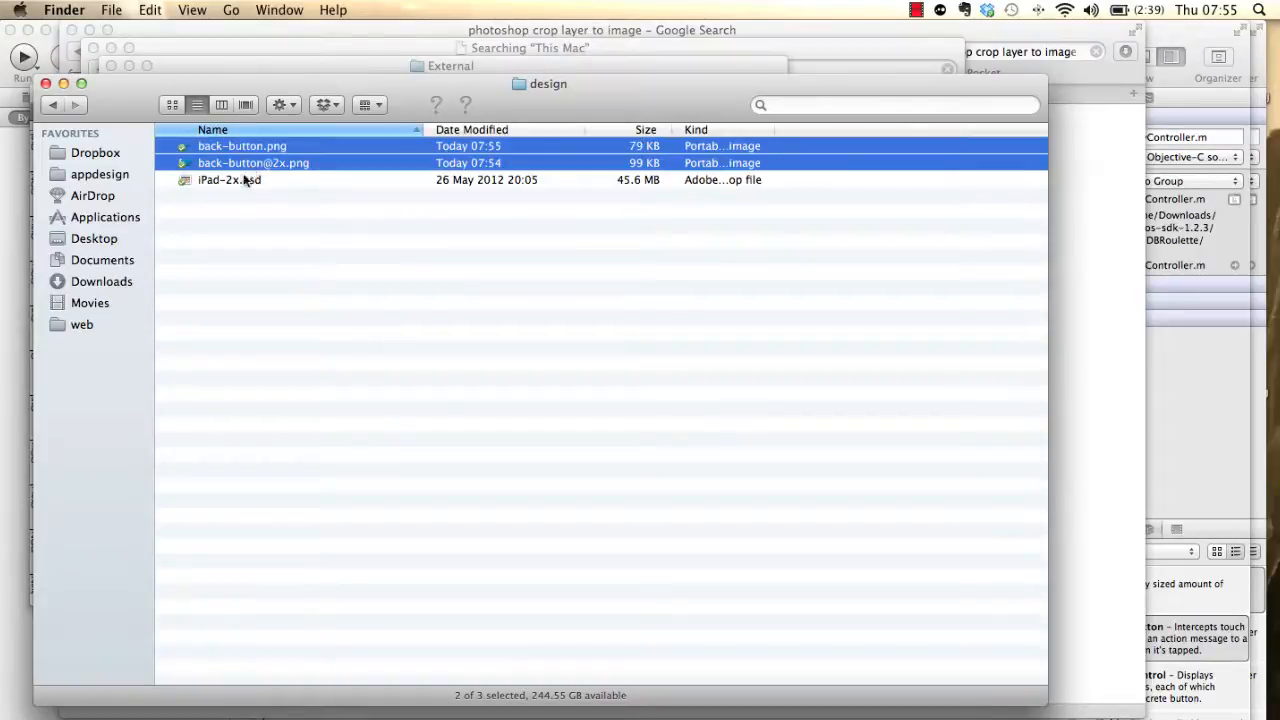
click(233, 196)
click(234, 168)
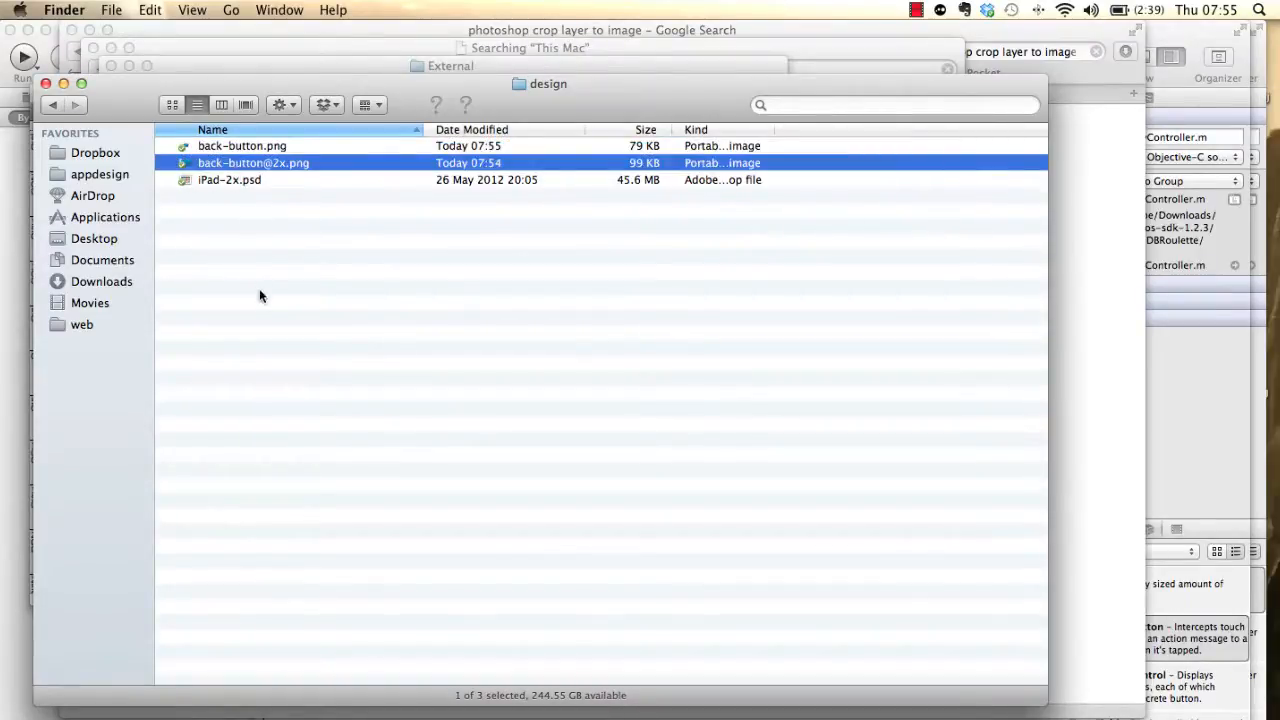
key(super+o)
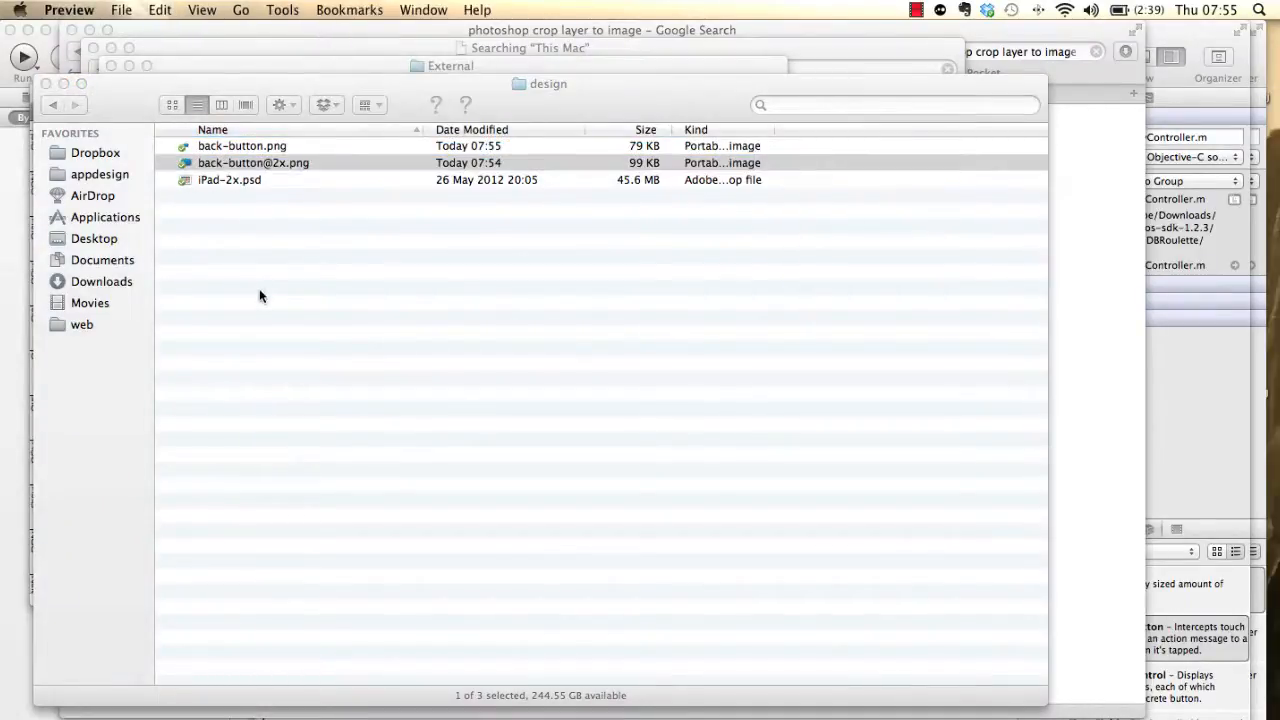